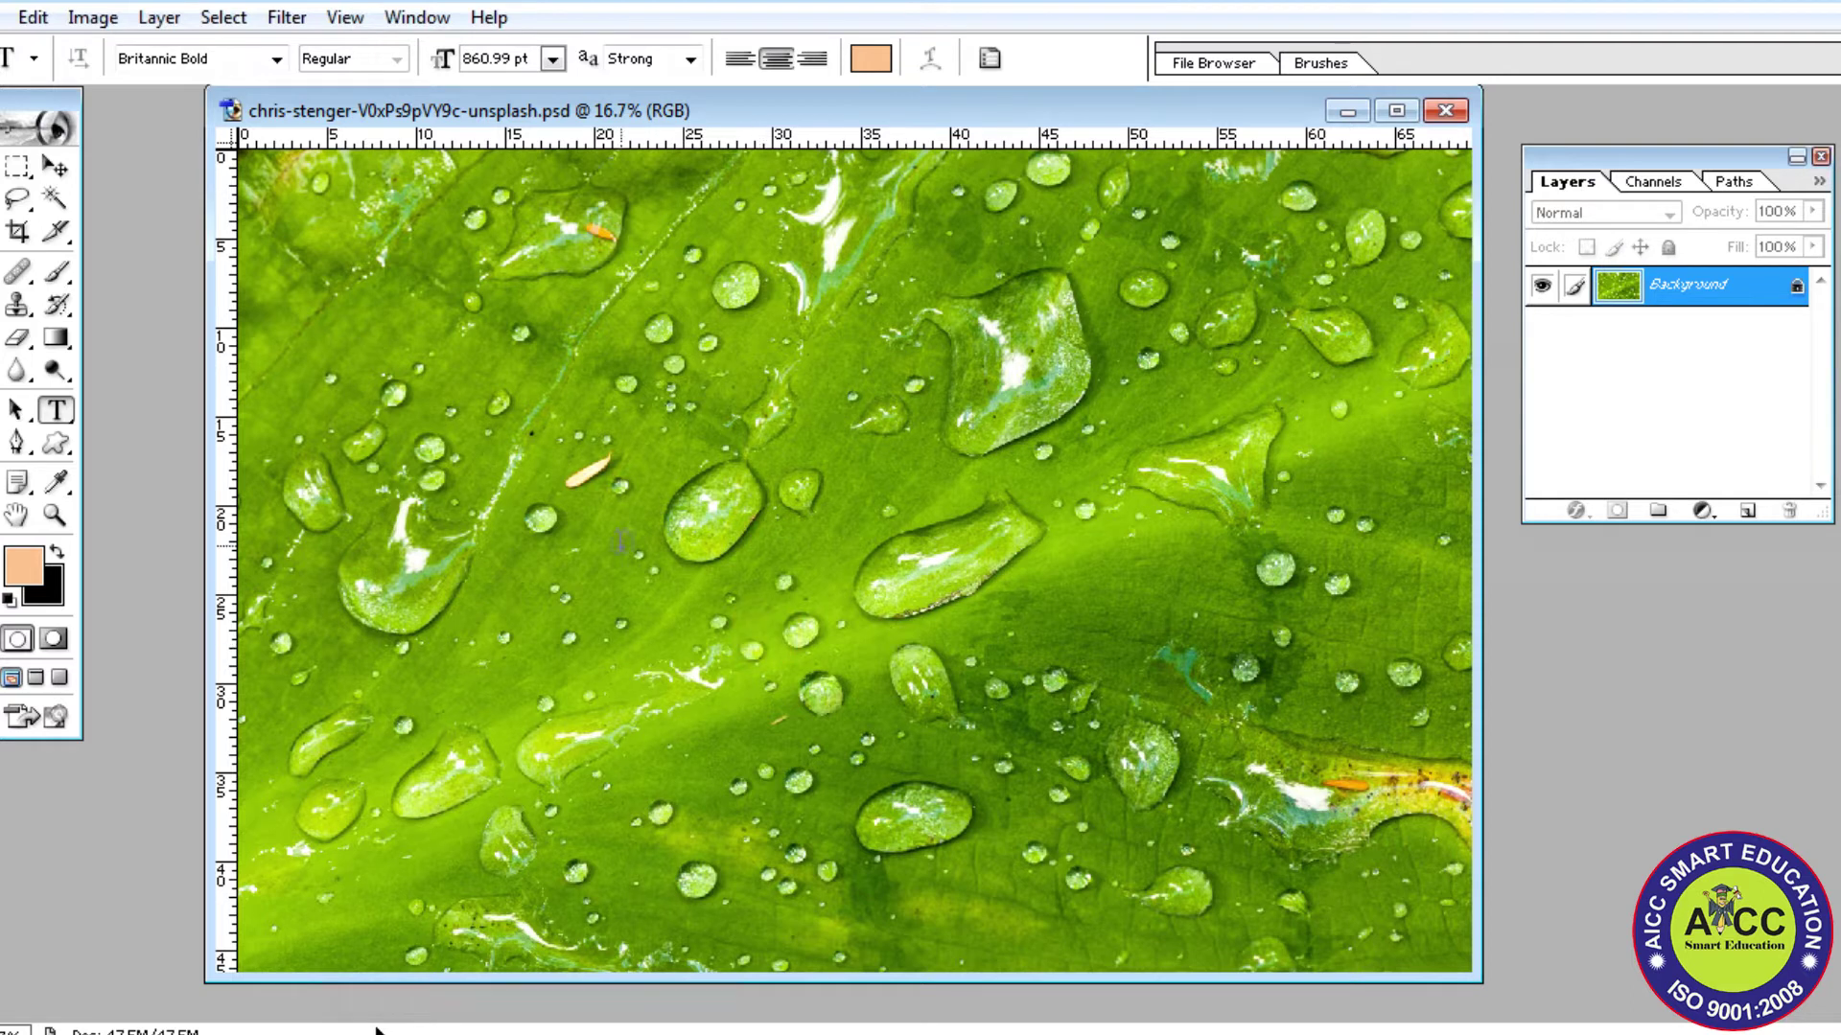
Step: Reveal the Type tool variants, including the Horizontal and Vertical Type Mask tools
{"action": "left_click", "coordinate": [58, 412]}
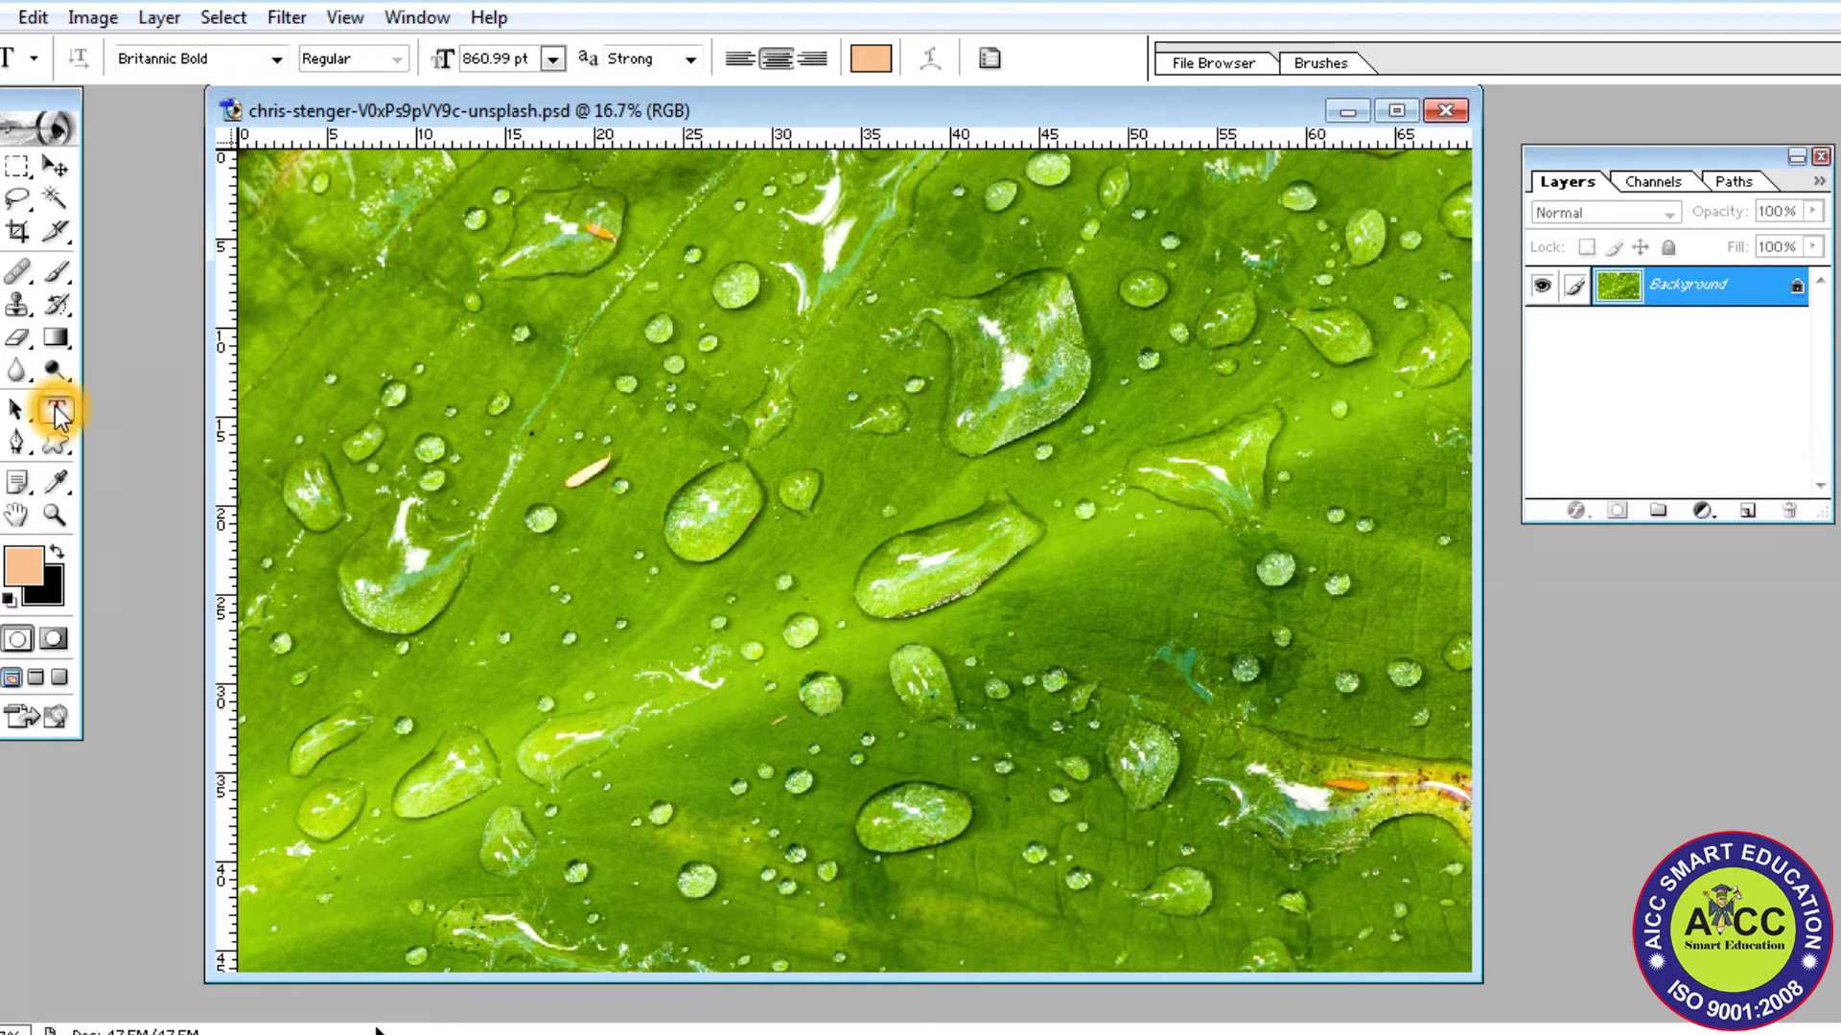
{"action": "left_click", "coordinate": [57, 412]}
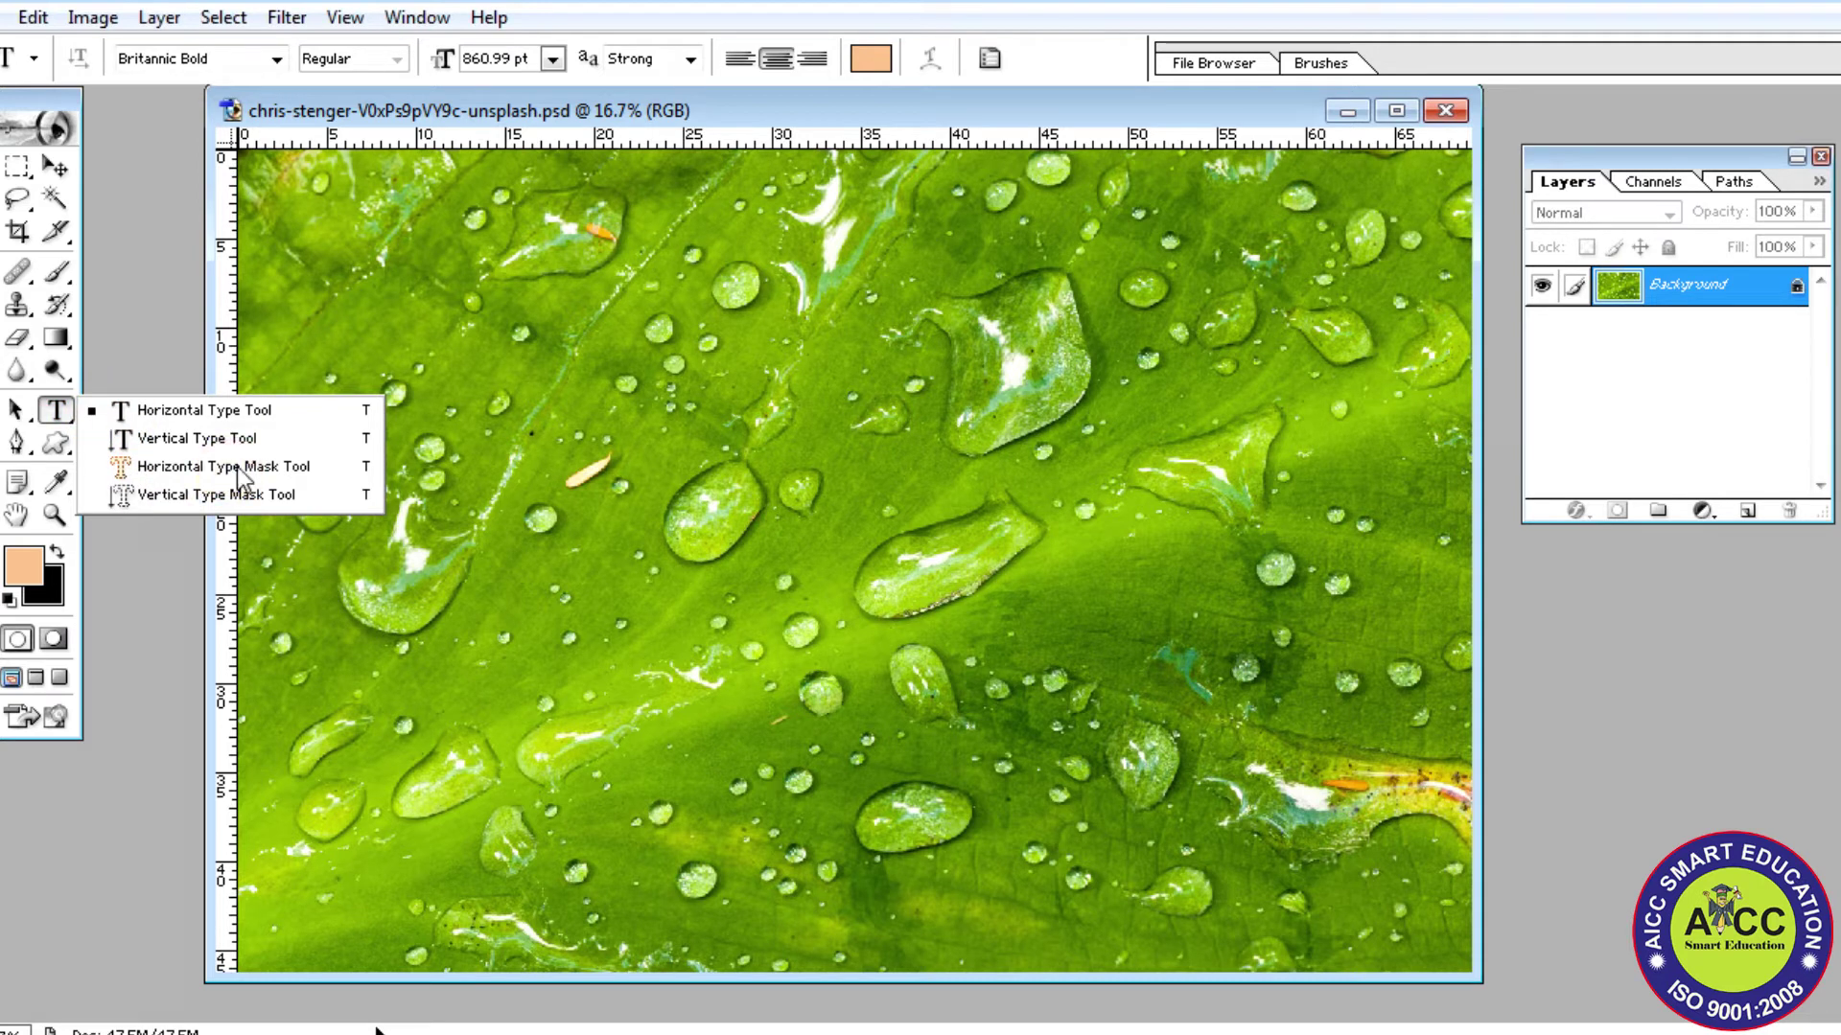
Step: With the Horizontal Type Mask Tool, set a text frame across the leaf photo and type NATURE
{"action": "left_click", "coordinate": [307, 473]}
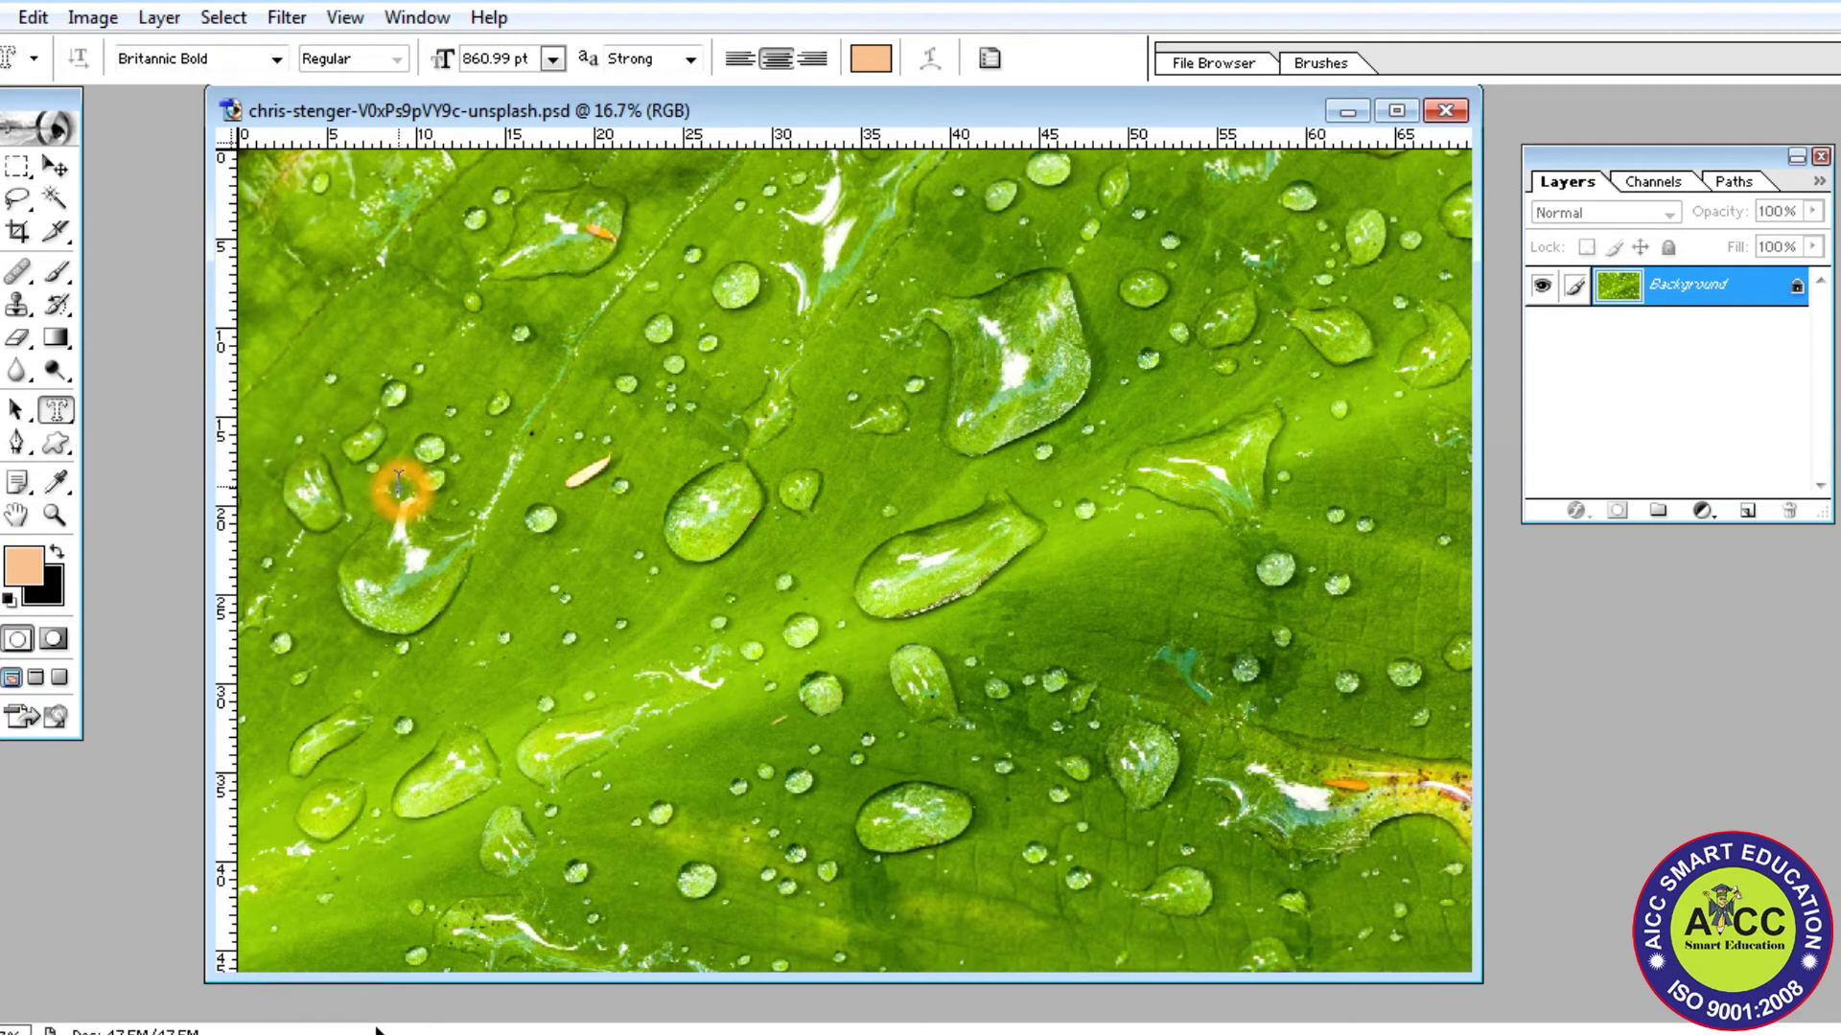
{"action": "left_click_drag", "start_coordinate": [386, 355], "coordinate": [700, 580]}
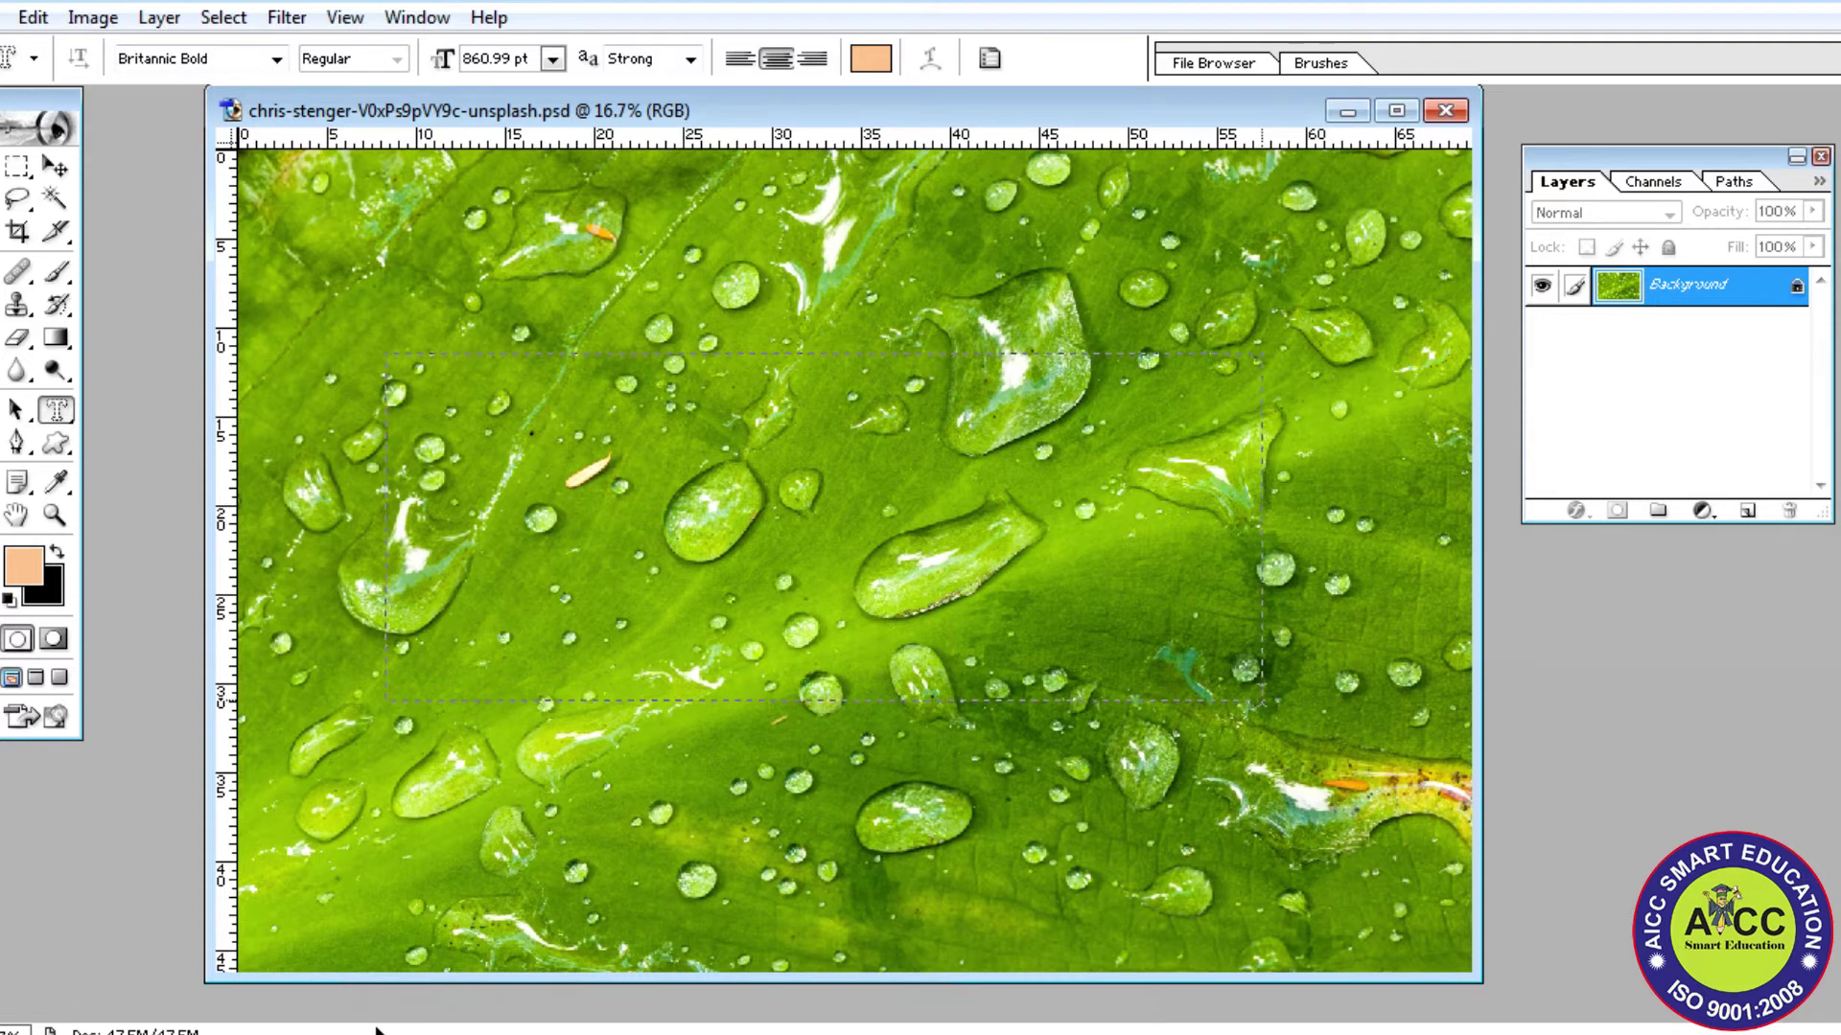
{"action": "left_click_drag", "start_coordinate": [911, 661], "coordinate": [1437, 717]}
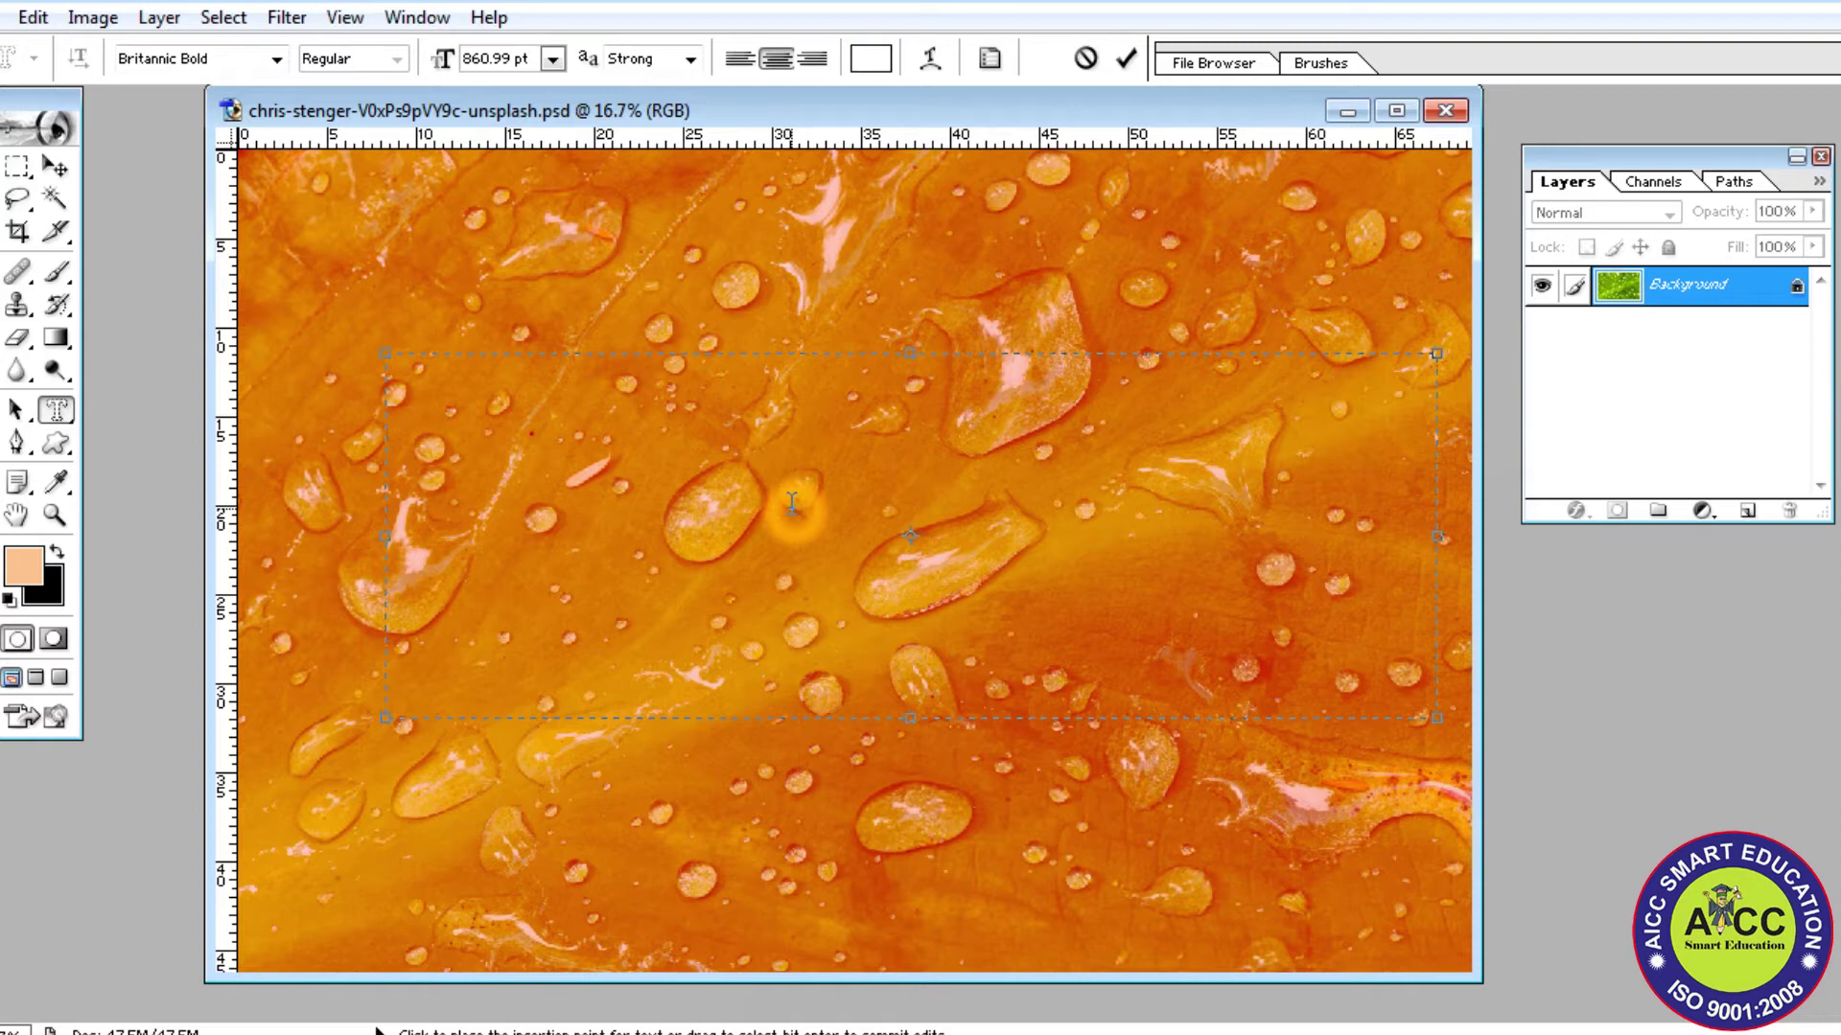
{"action": "left_click", "coordinate": [797, 447]}
{"action": "left_click", "coordinate": [844, 472]}
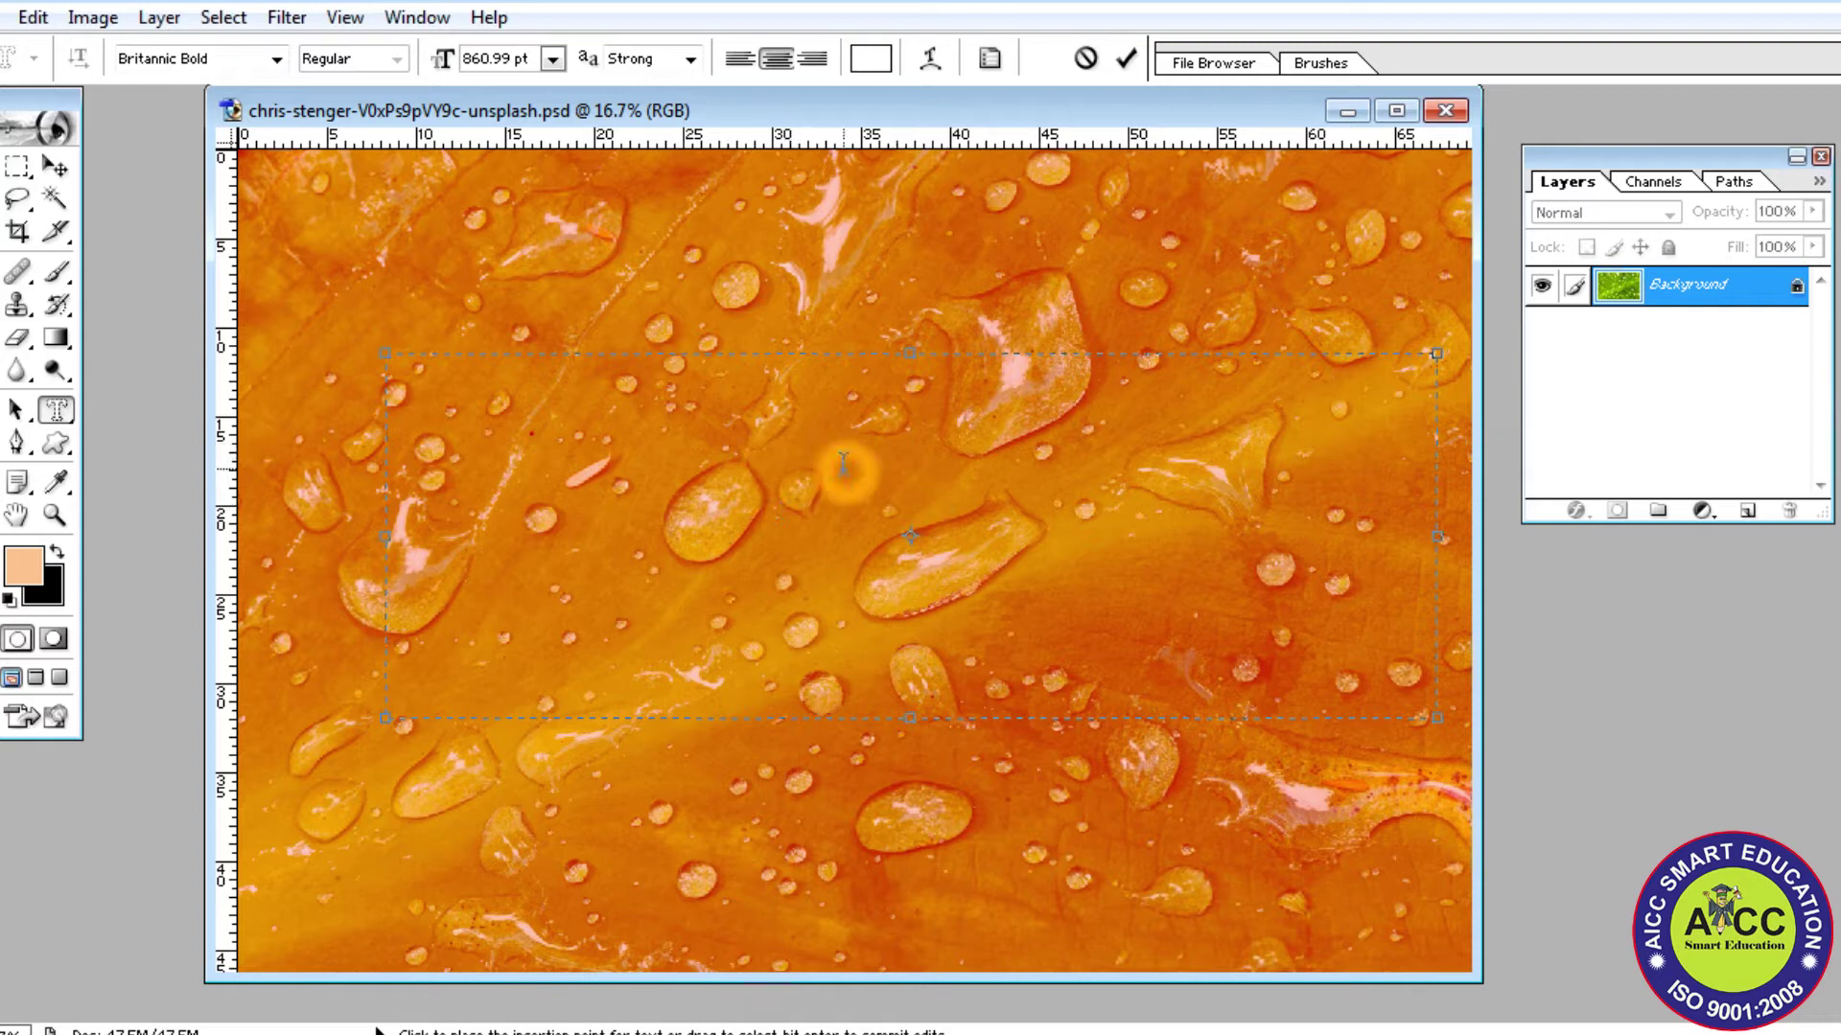
{"action": "left_click", "coordinate": [830, 475]}
{"action": "type", "text": "NA"}
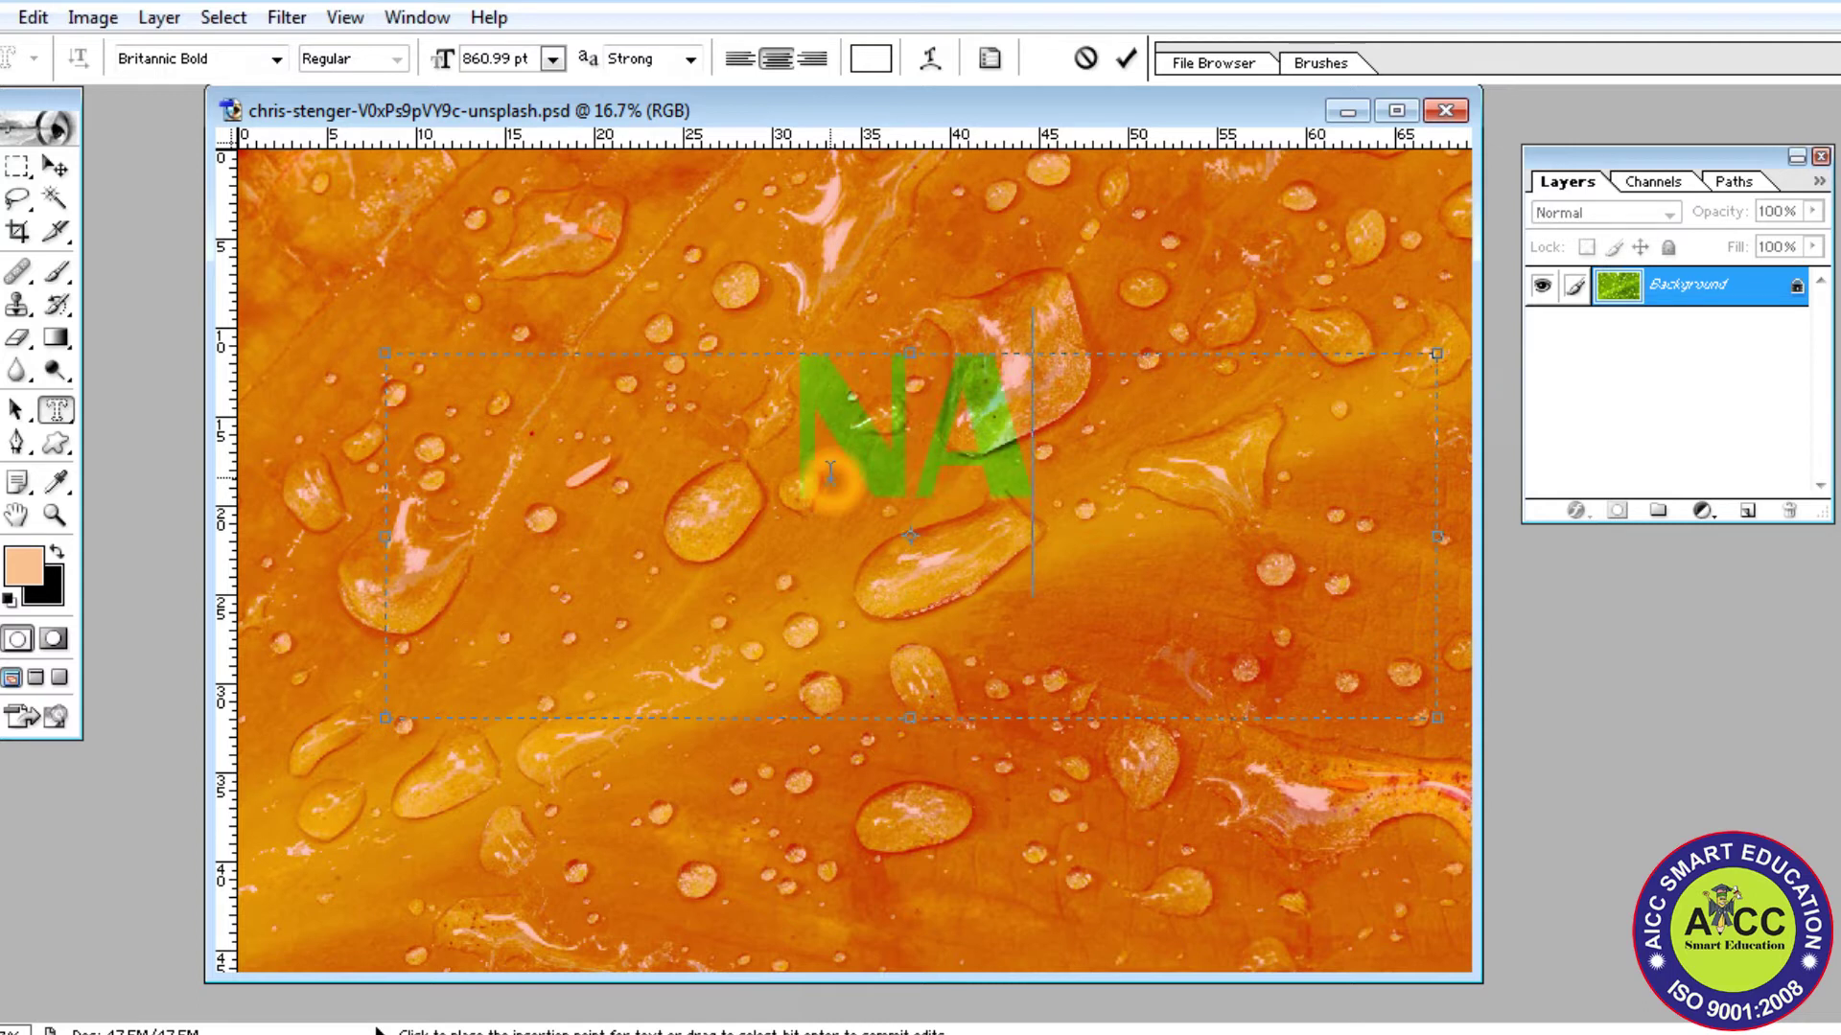
{"action": "type", "text": "TURE"}
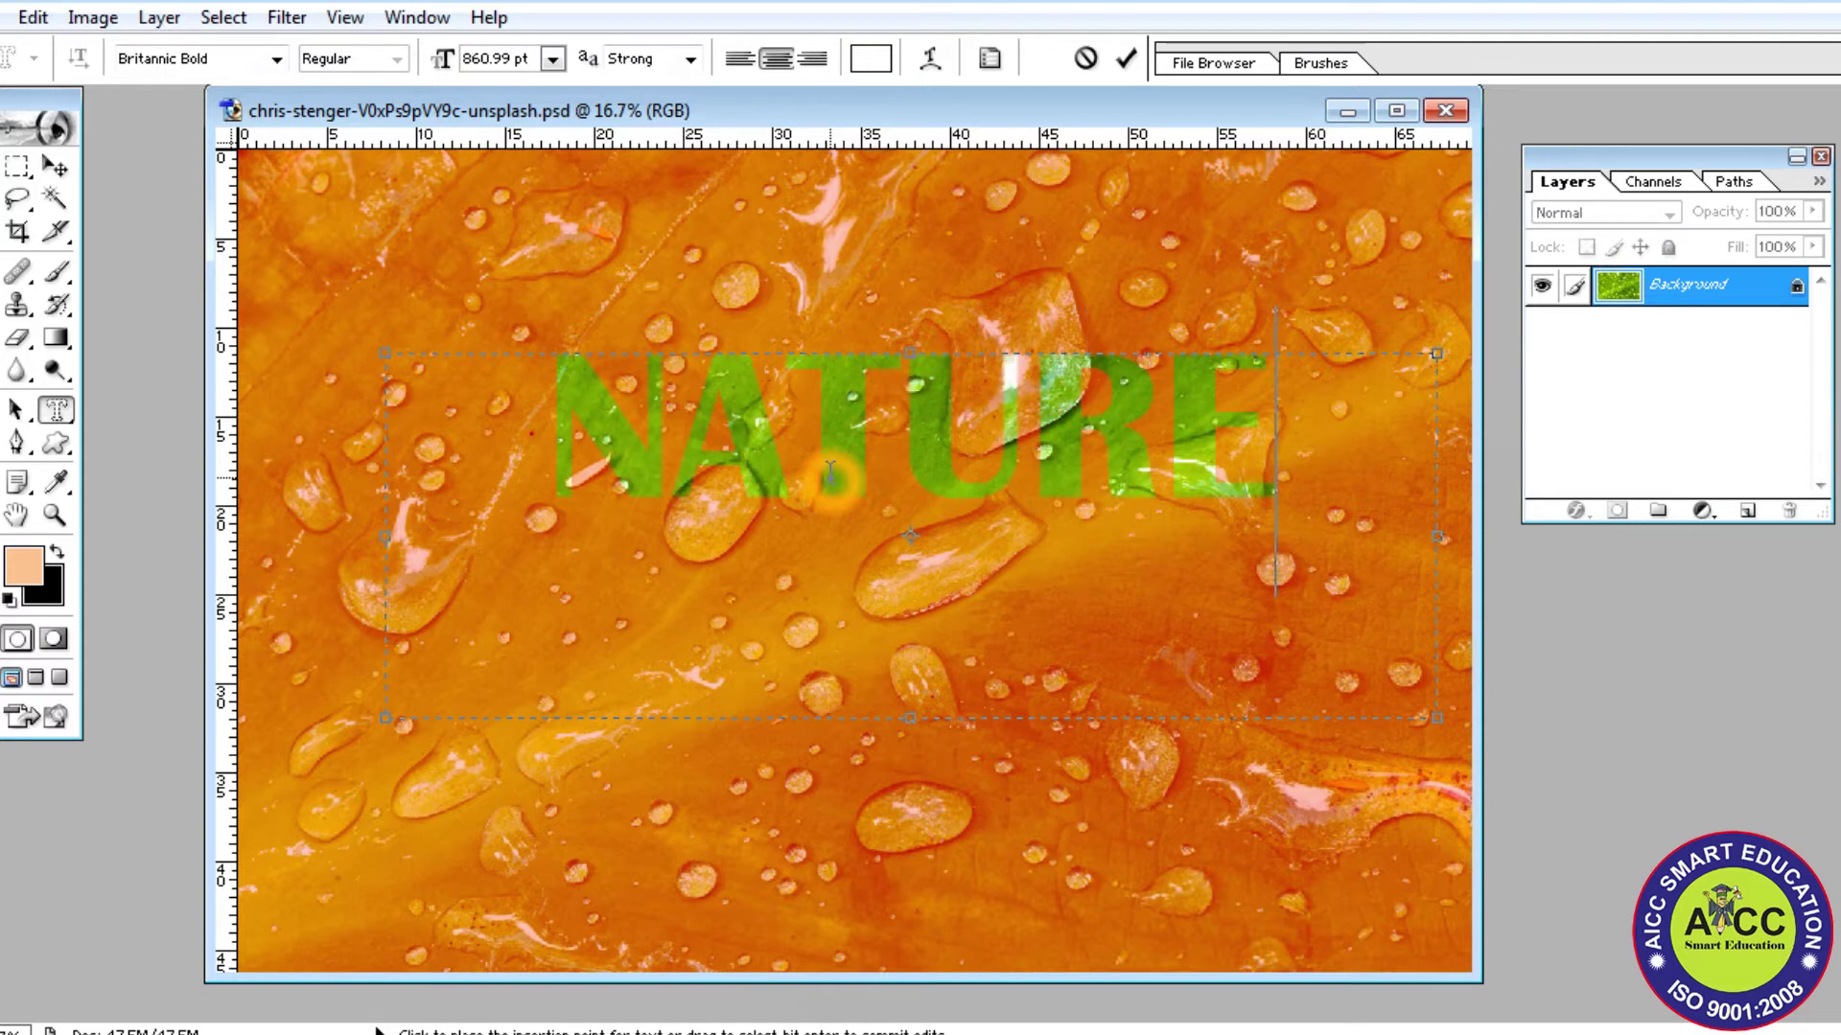
Step: Resize the NATURE mask text to 1198 pt and commit it as a letter-shaped selection
{"action": "double_click", "coordinate": [830, 474]}
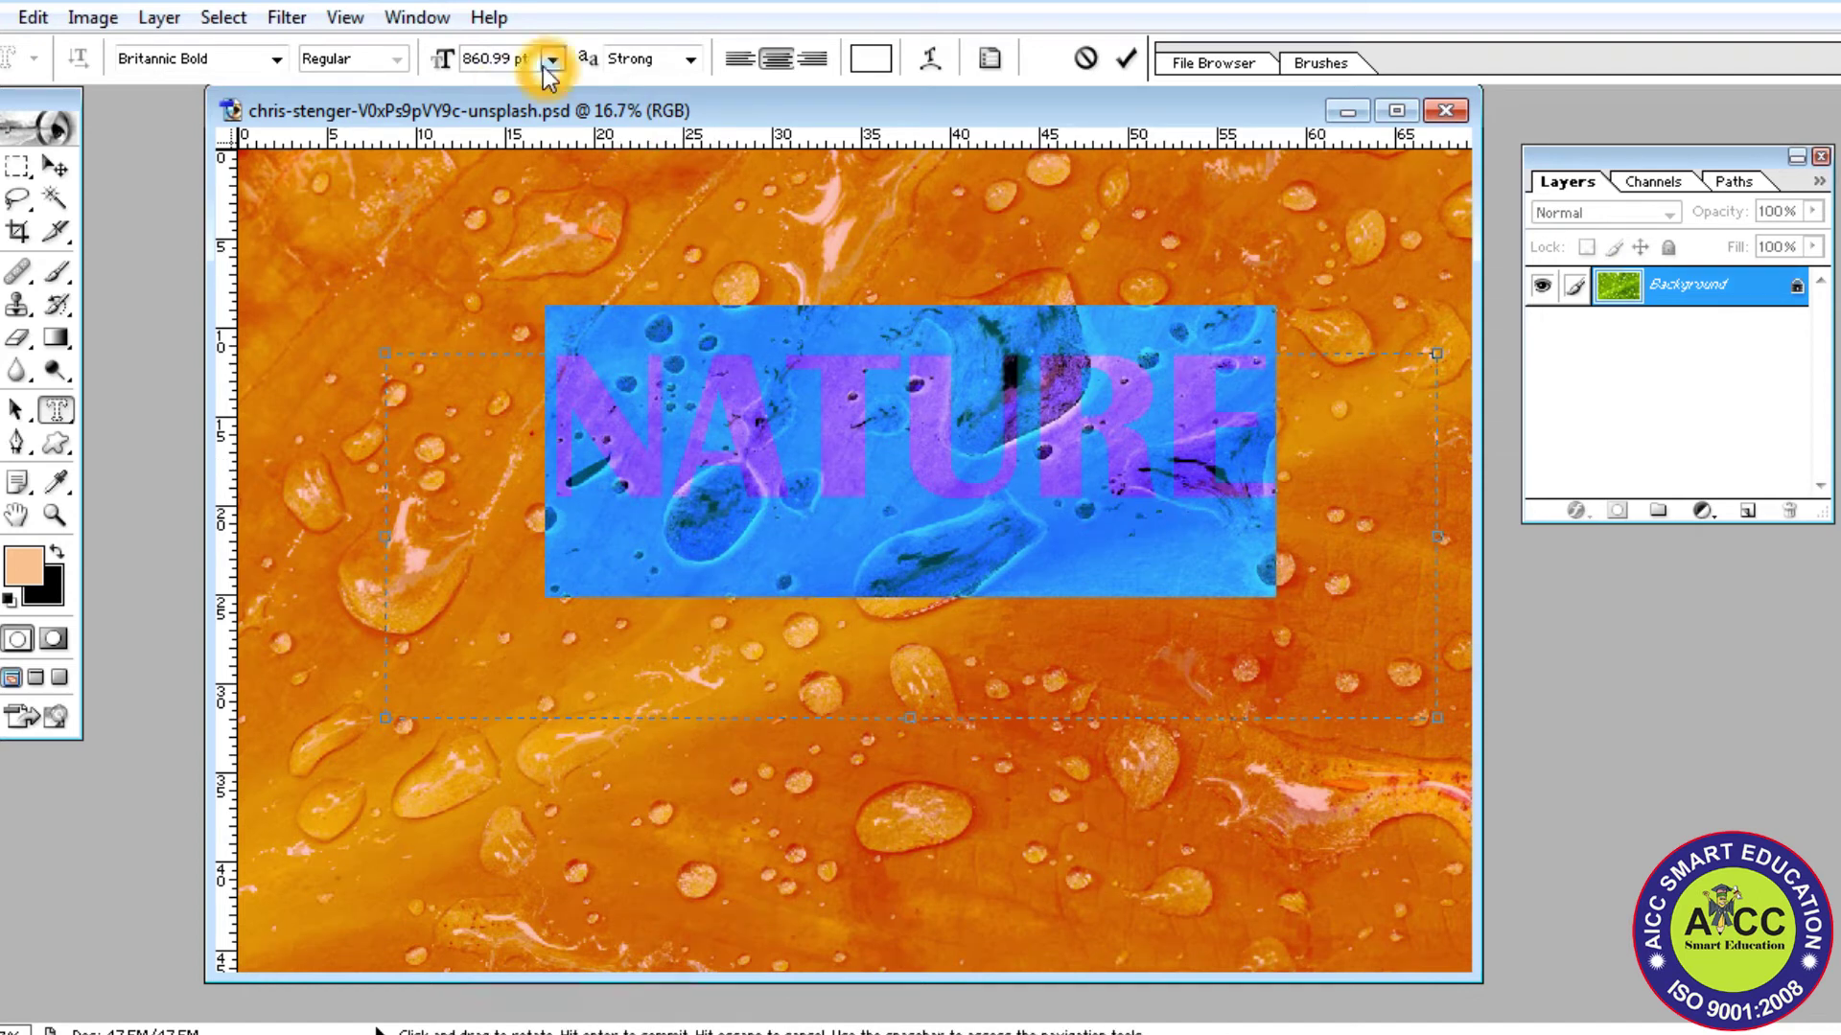
{"action": "left_click_drag", "start_coordinate": [534, 57], "coordinate": [443, 63]}
{"action": "type", "text": "1000"}
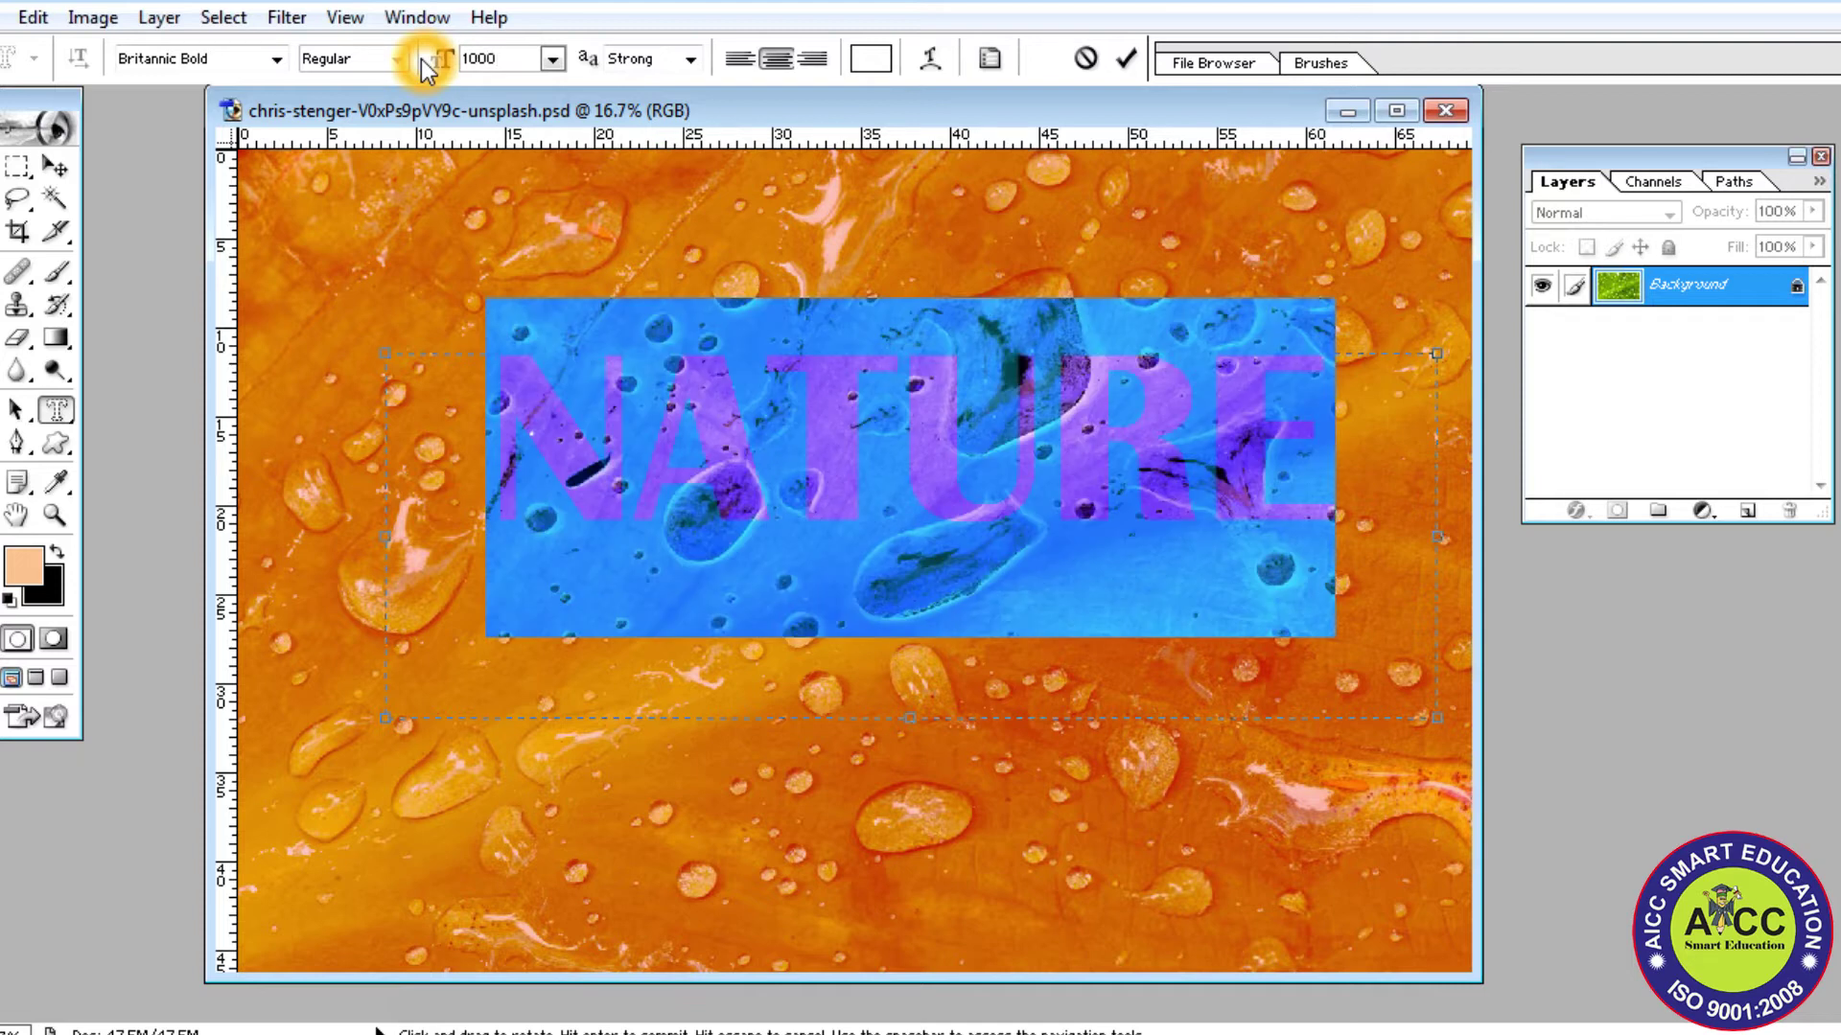
{"action": "left_click", "coordinate": [810, 514]}
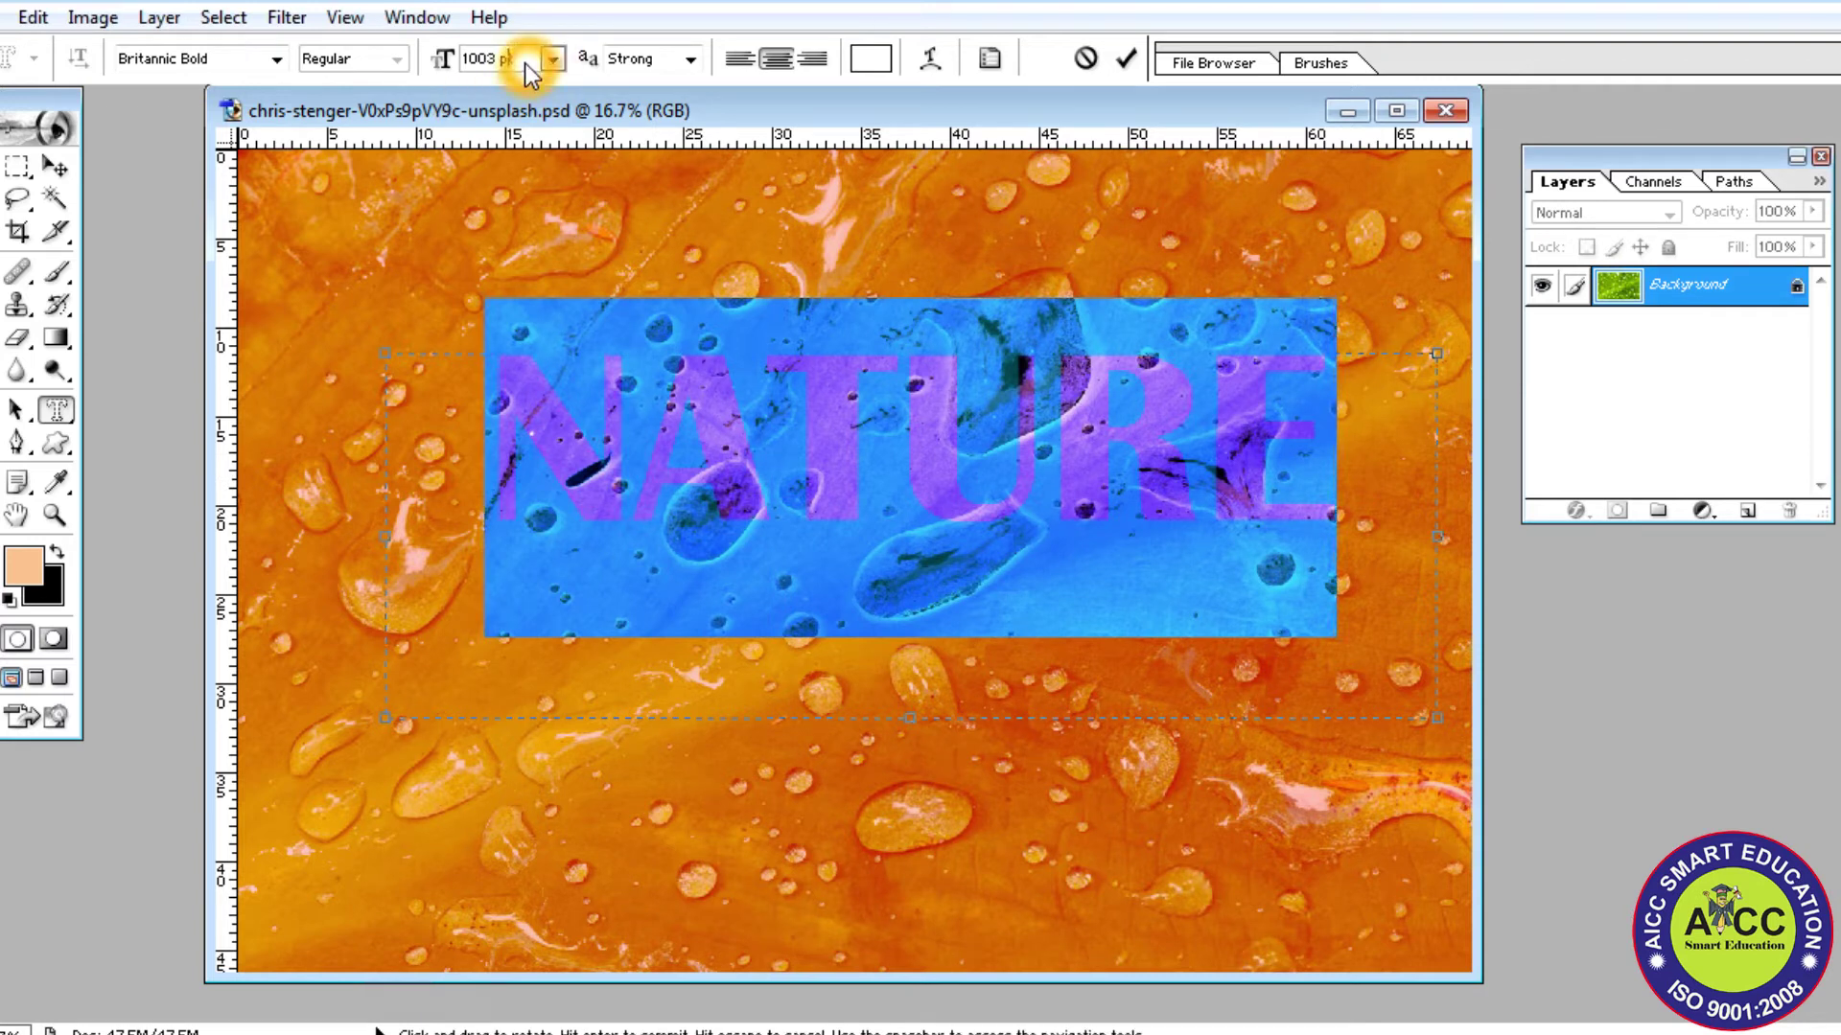
{"action": "type", "text": "1198"}
{"action": "key", "text": "Return"}
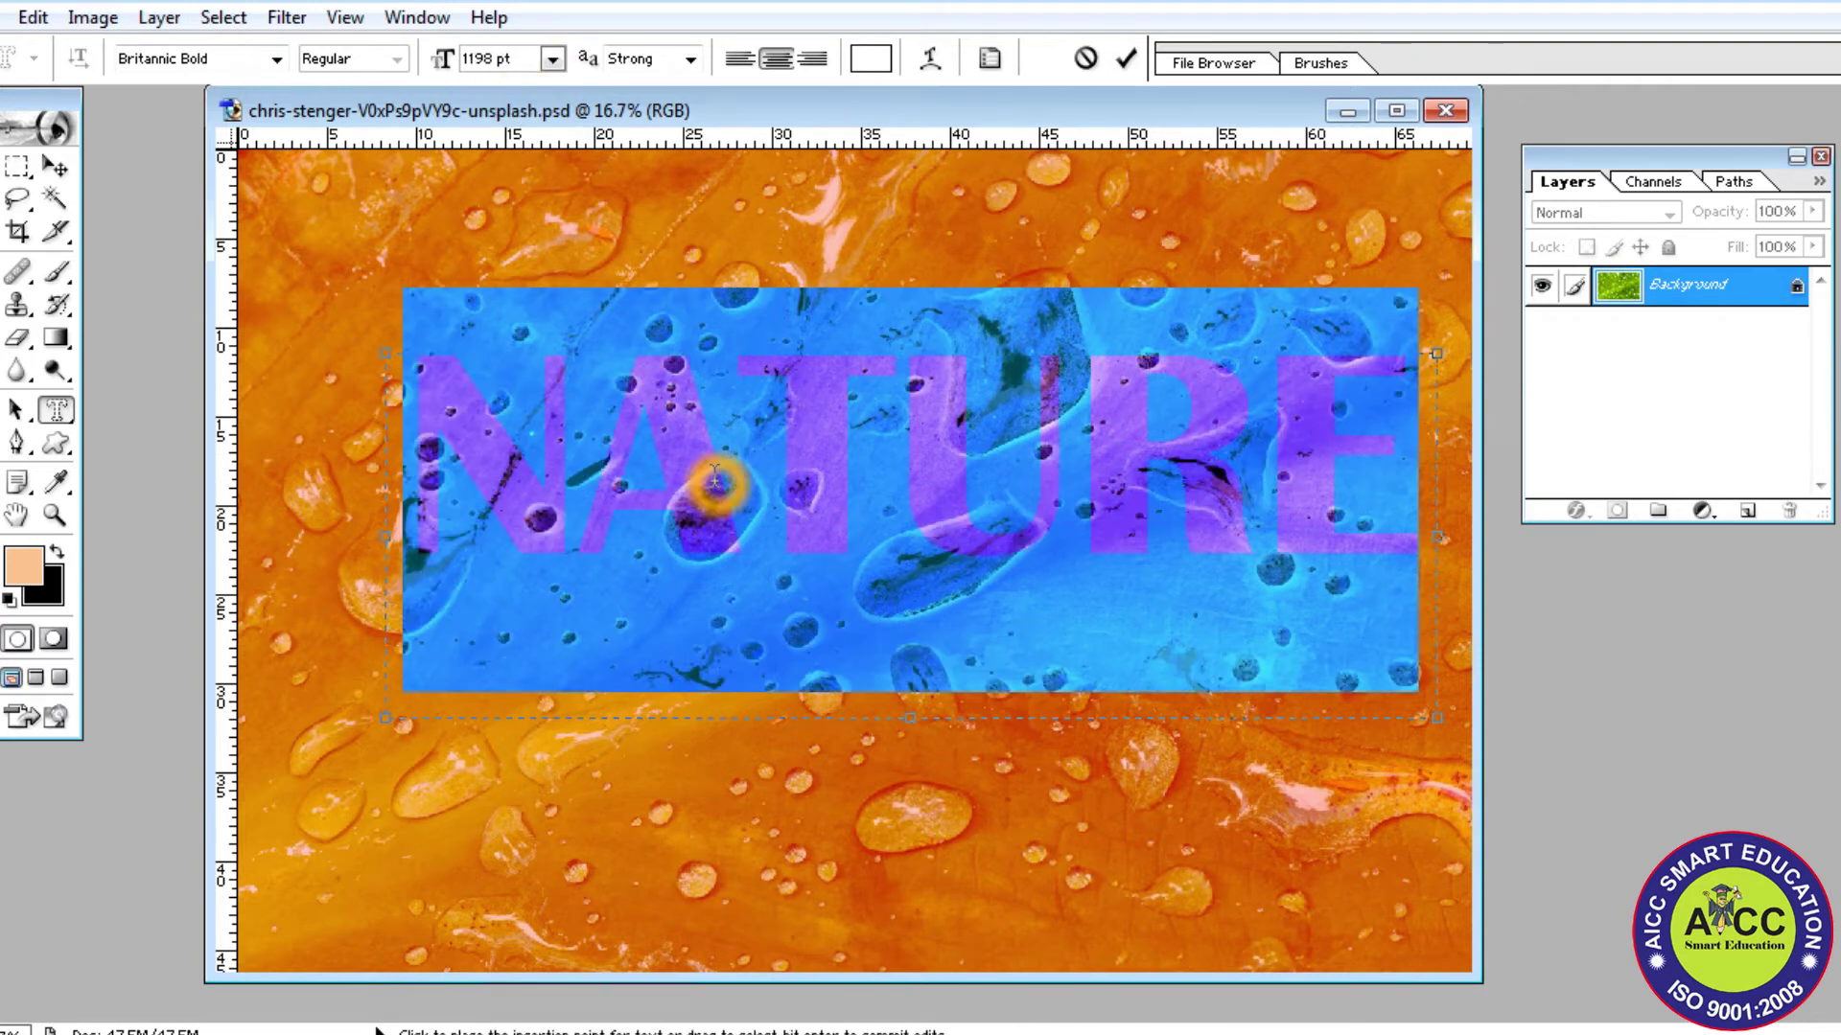
{"action": "left_click", "coordinate": [715, 479]}
{"action": "left_click", "coordinate": [692, 676]}
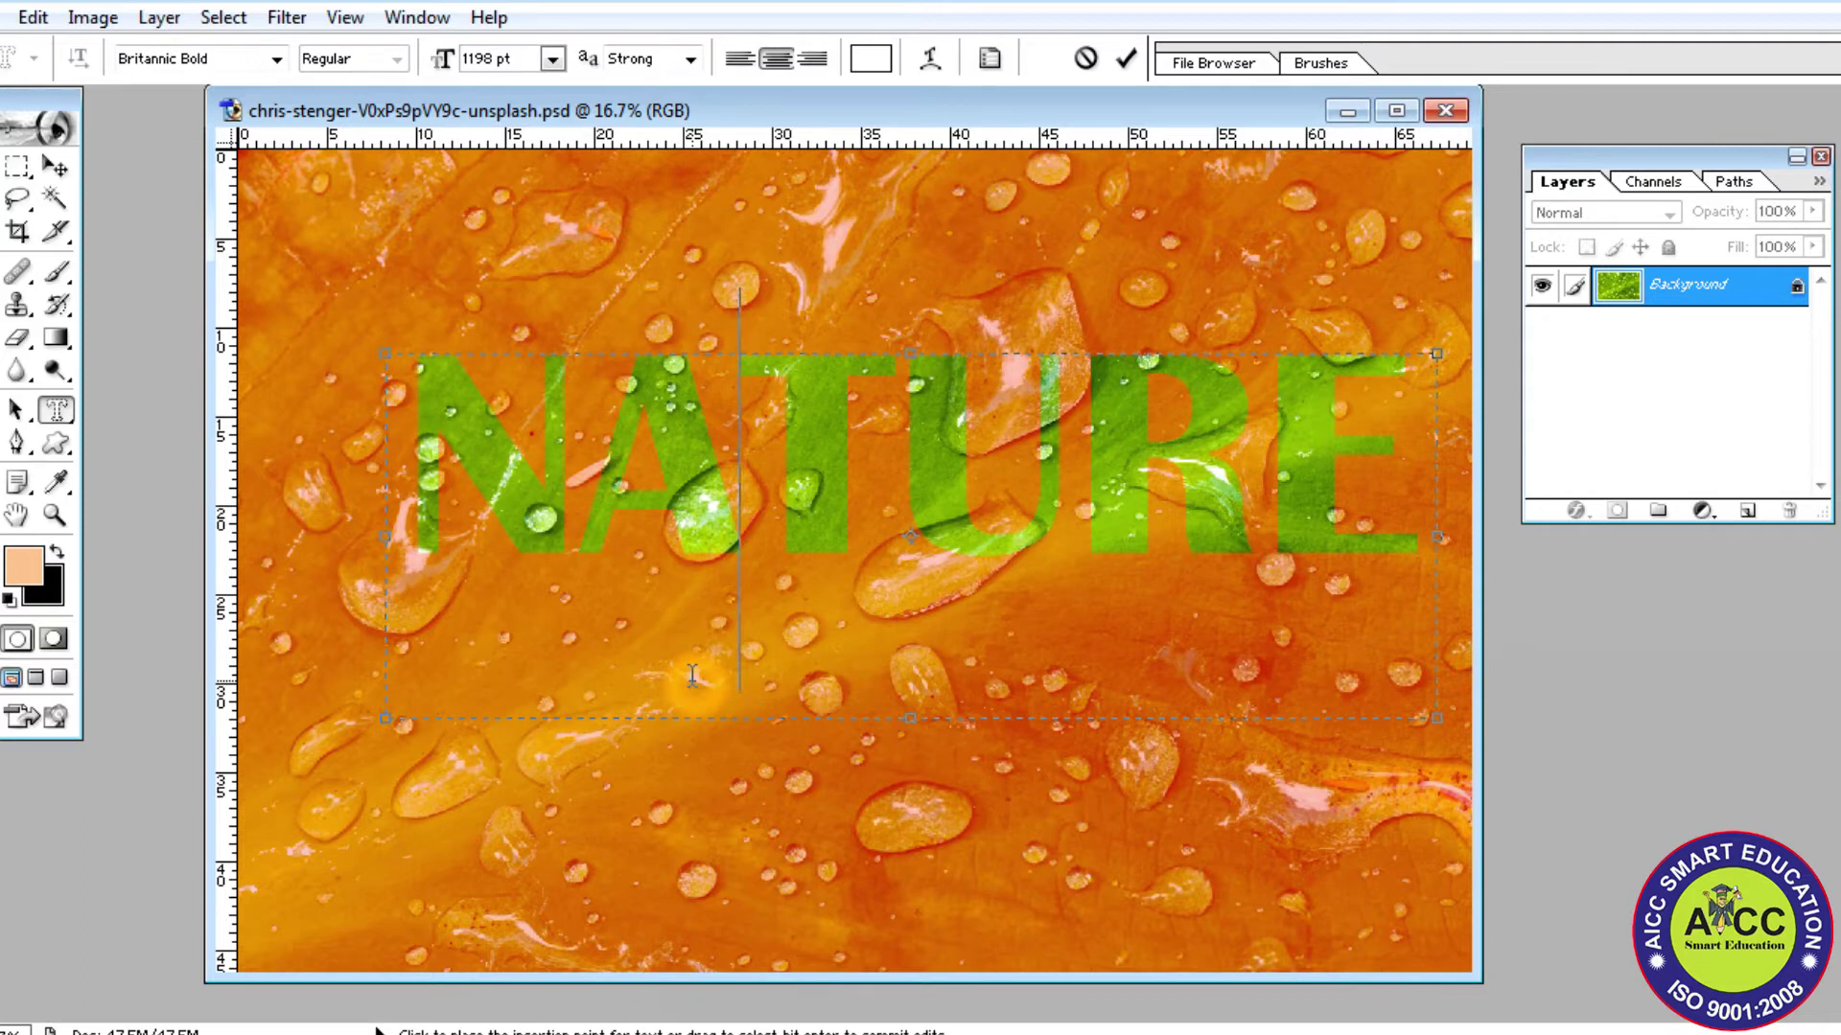
{"action": "key", "text": "ctrl+Return"}
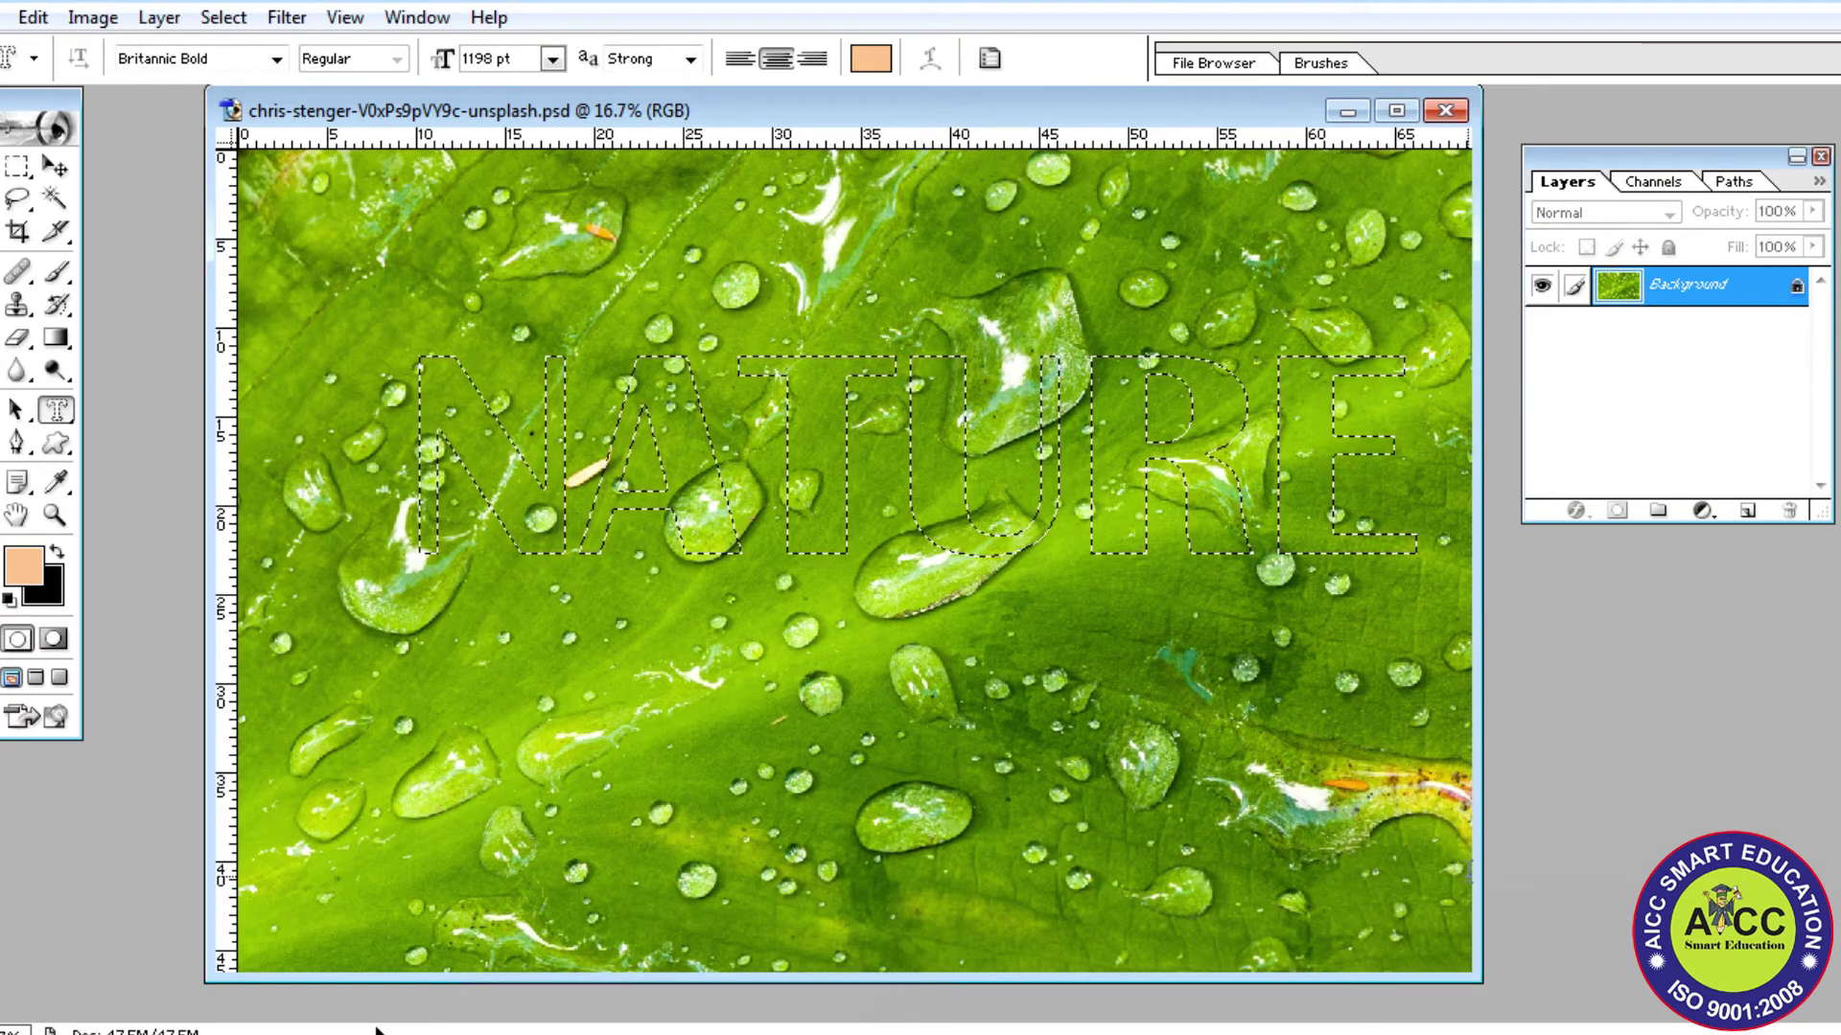
Step: Add a new empty Layer 1 above the leaf-photo Background and make it active
{"action": "left_click", "coordinate": [1744, 513]}
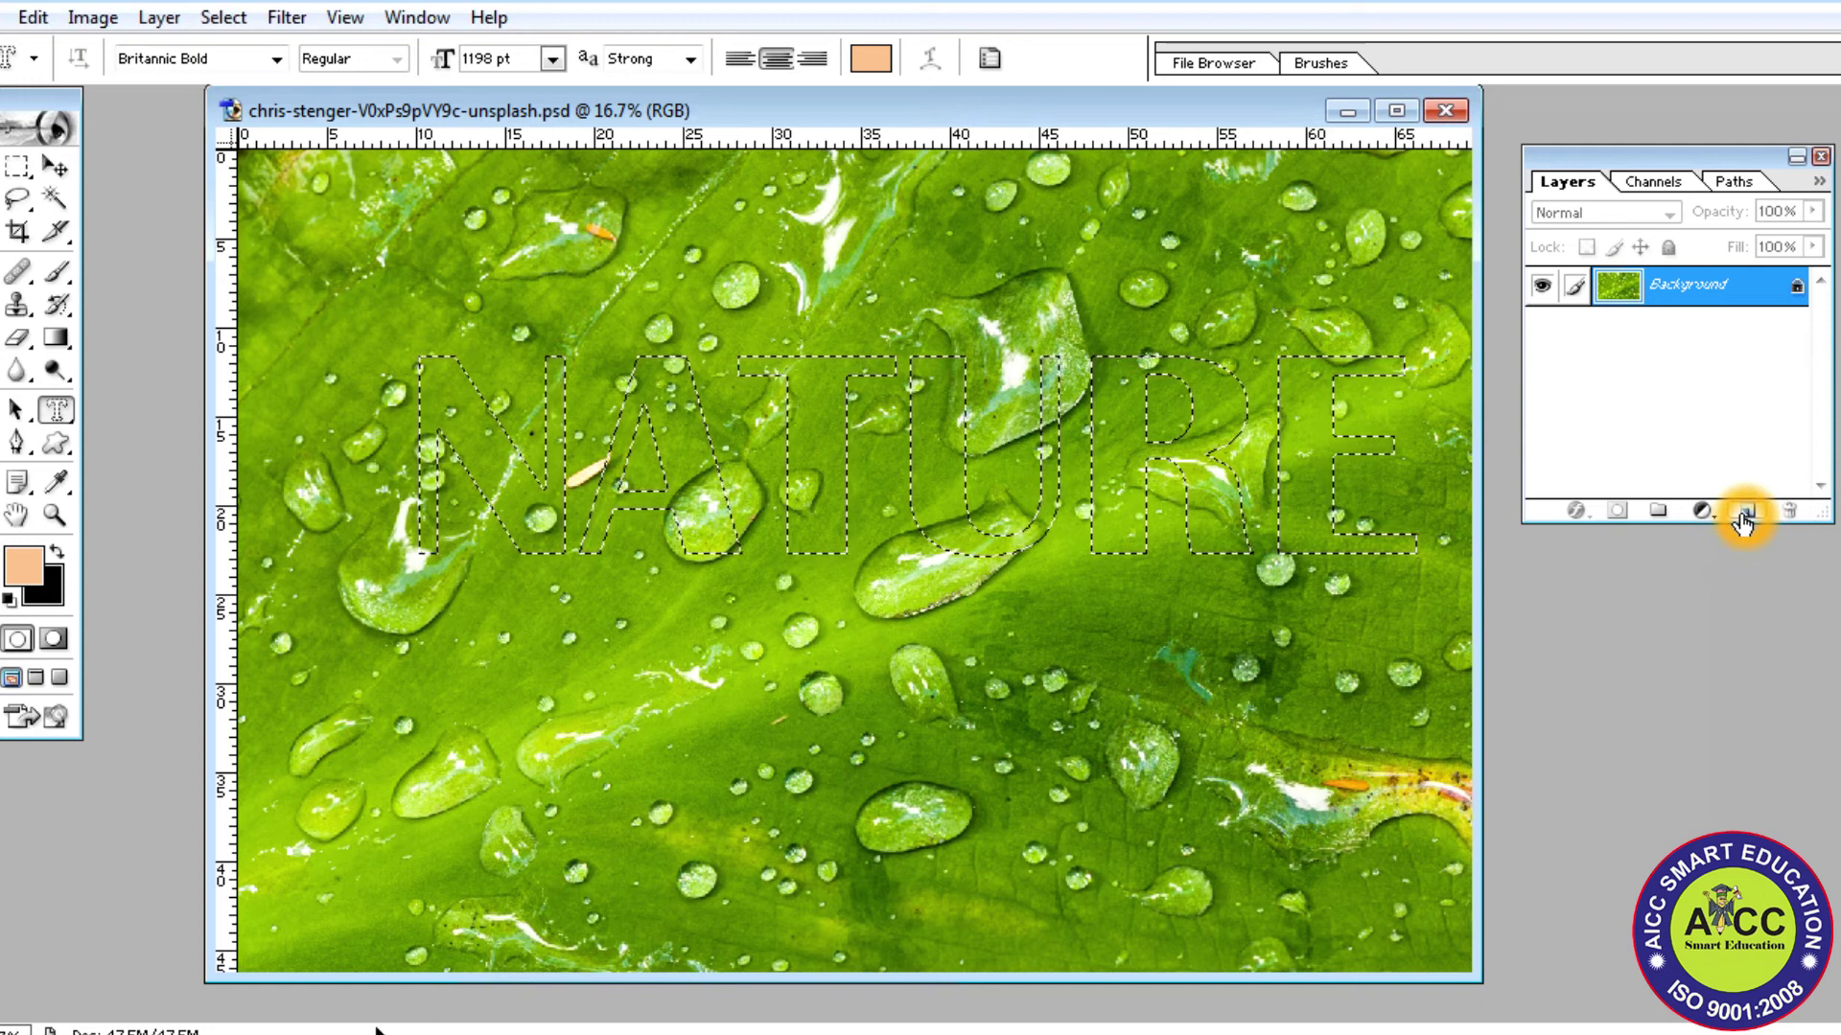
{"action": "left_click", "coordinate": [1744, 513]}
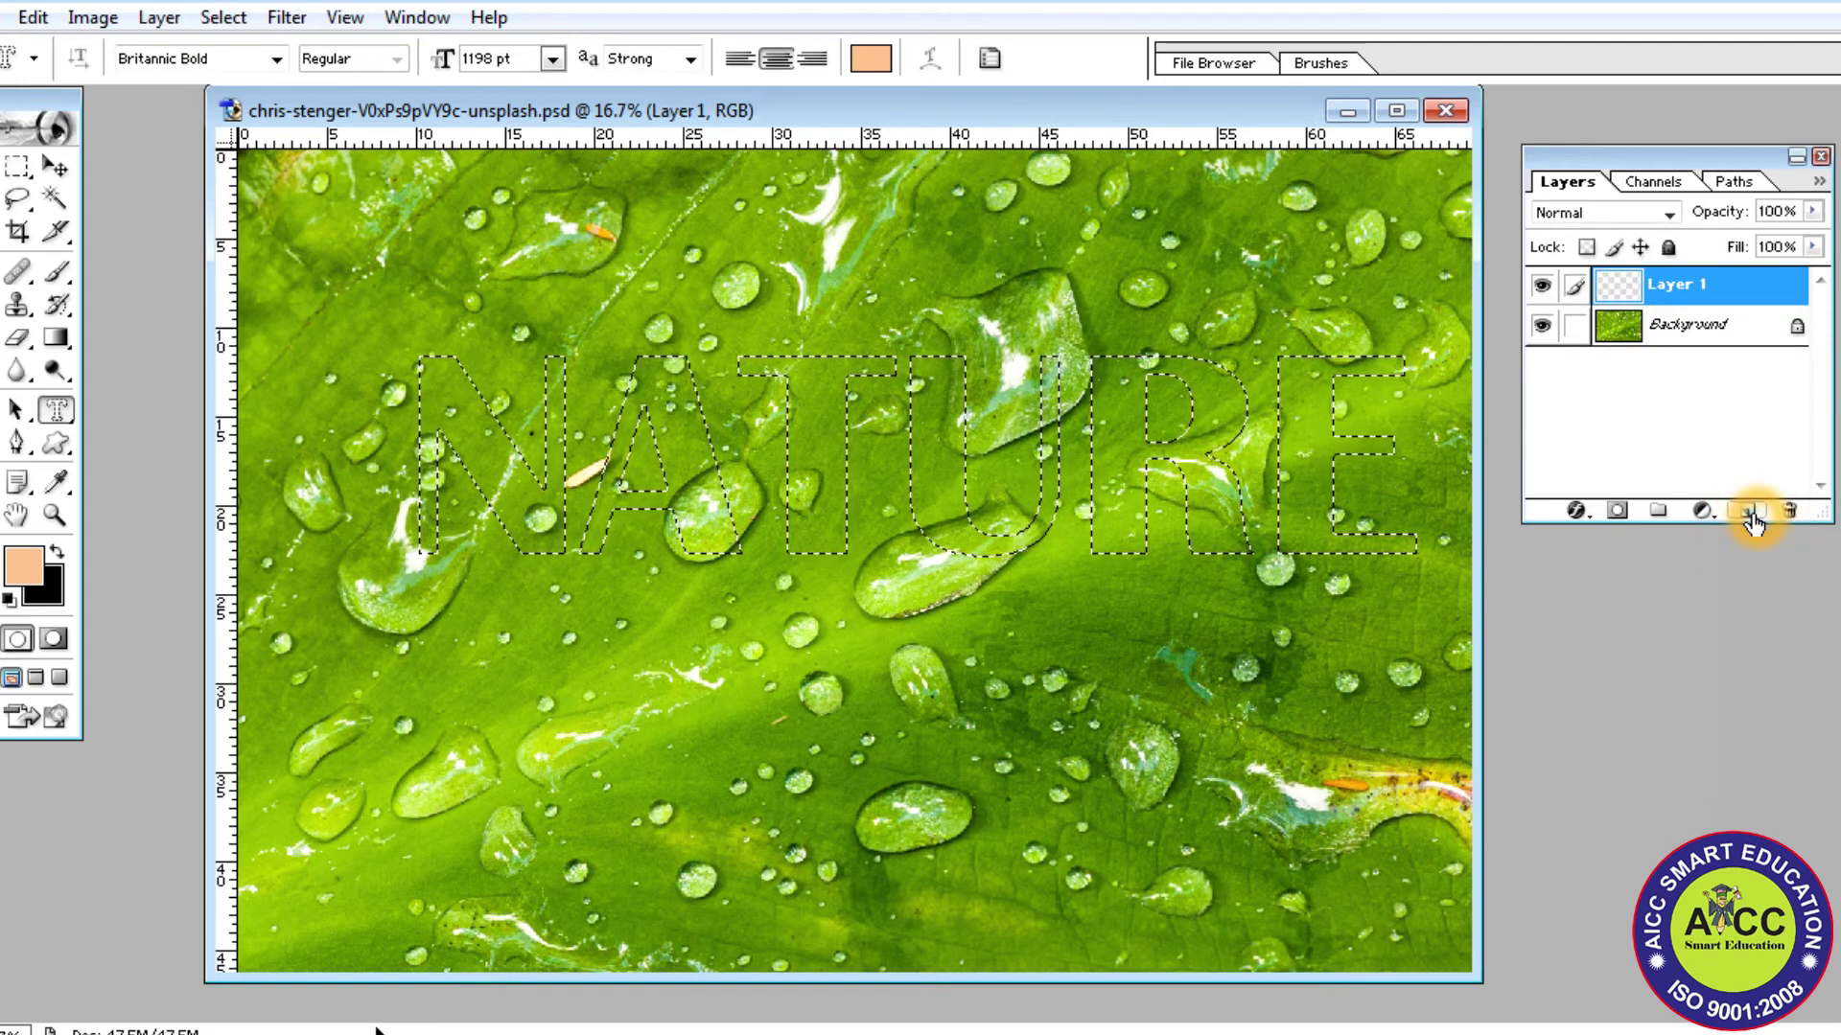
{"action": "left_click", "coordinate": [1612, 280]}
{"action": "left_click", "coordinate": [1713, 303]}
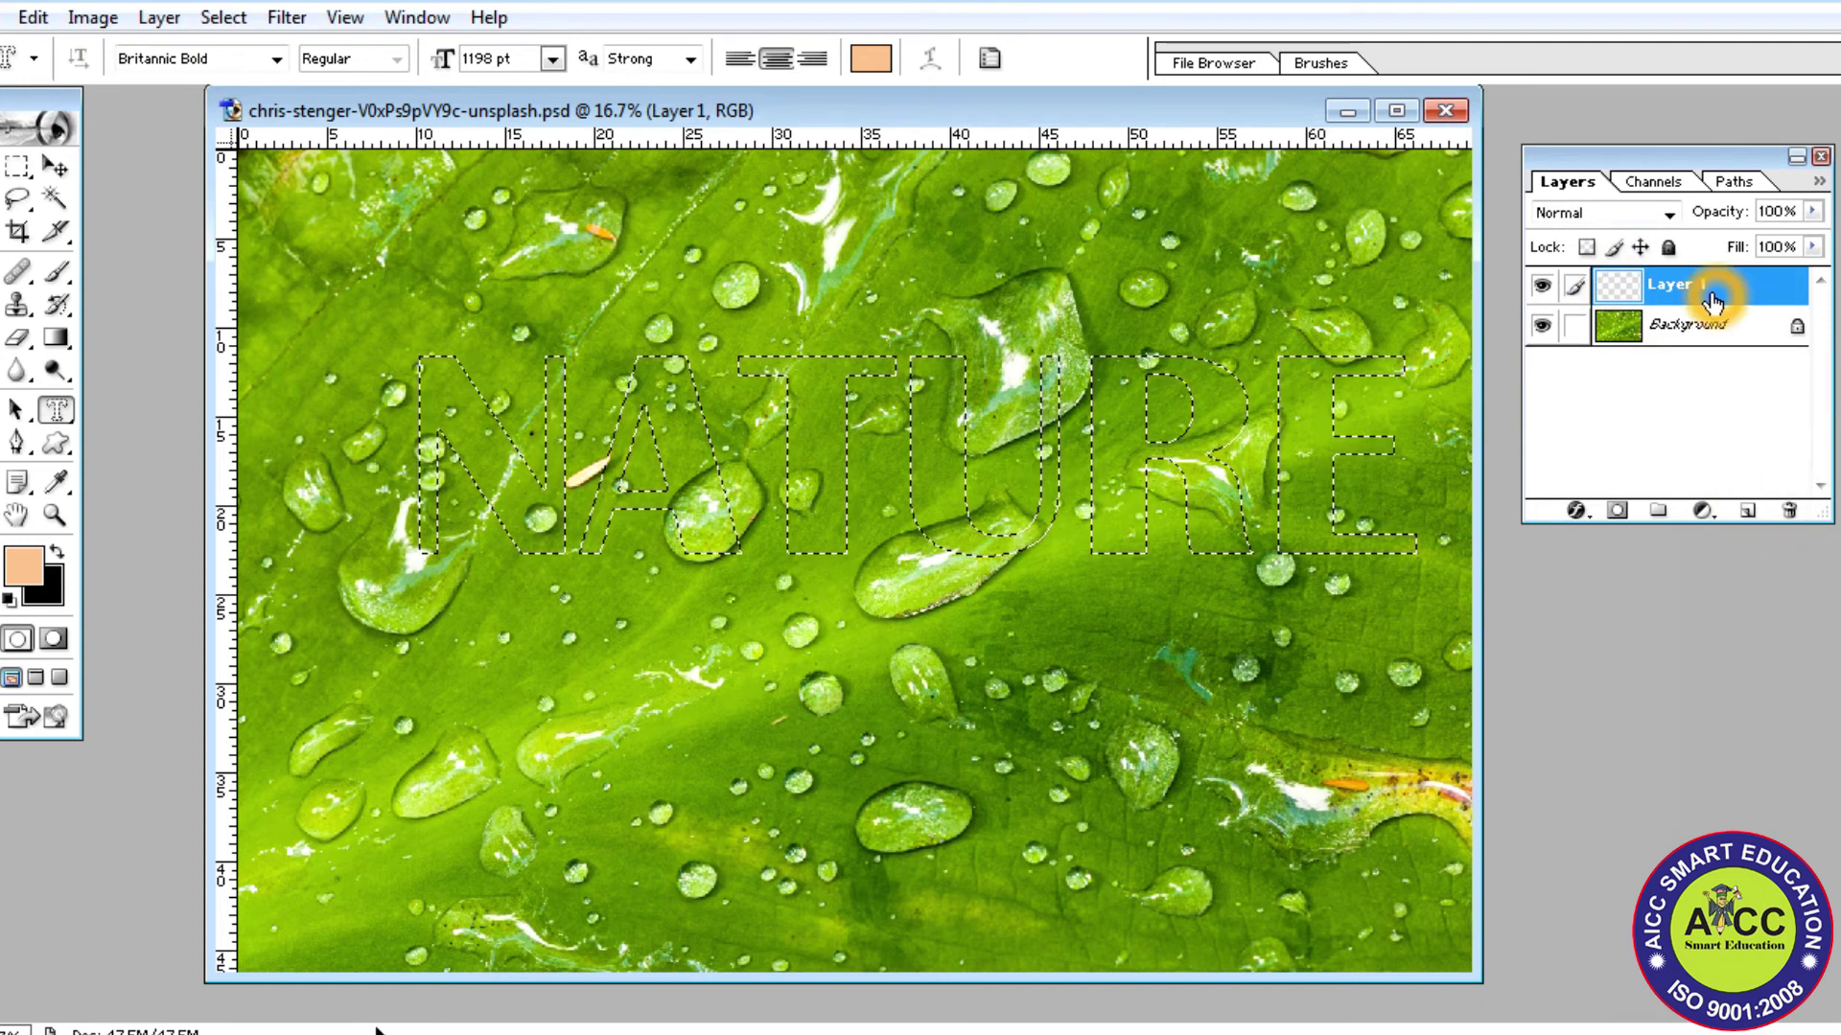
{"action": "left_click", "coordinate": [1703, 345]}
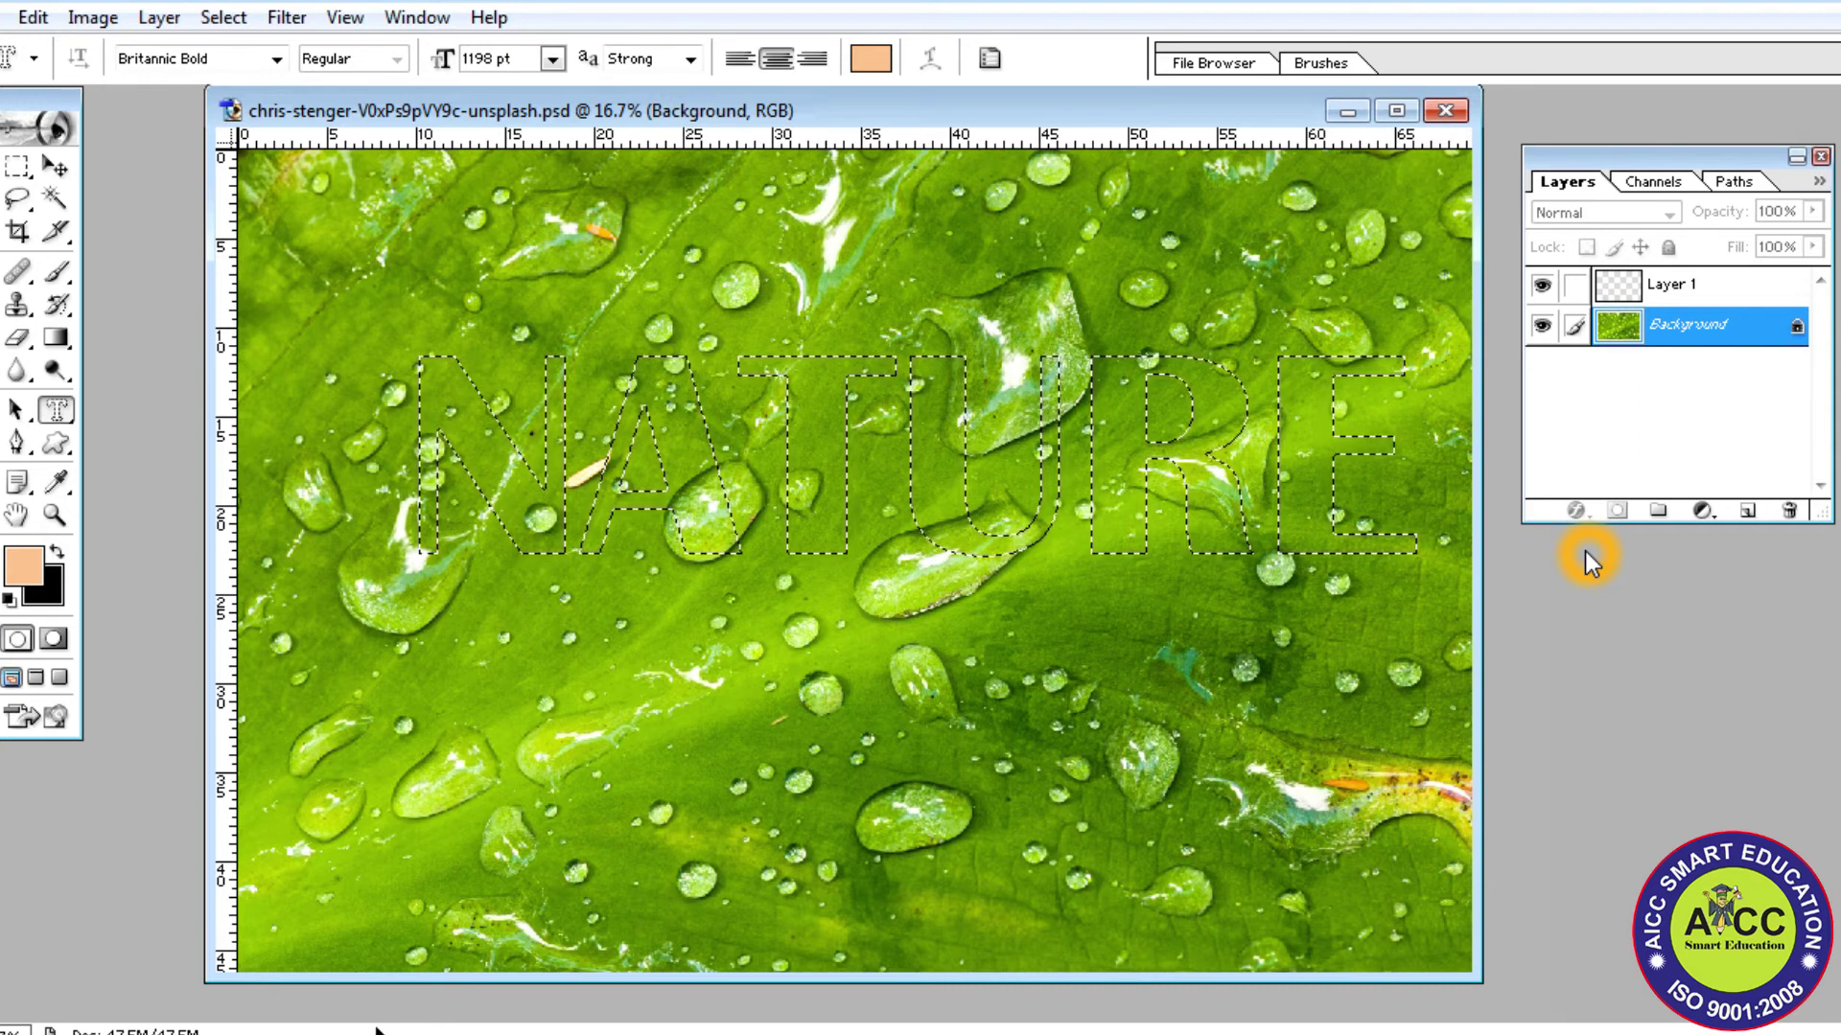
{"action": "left_click", "coordinate": [1684, 285]}
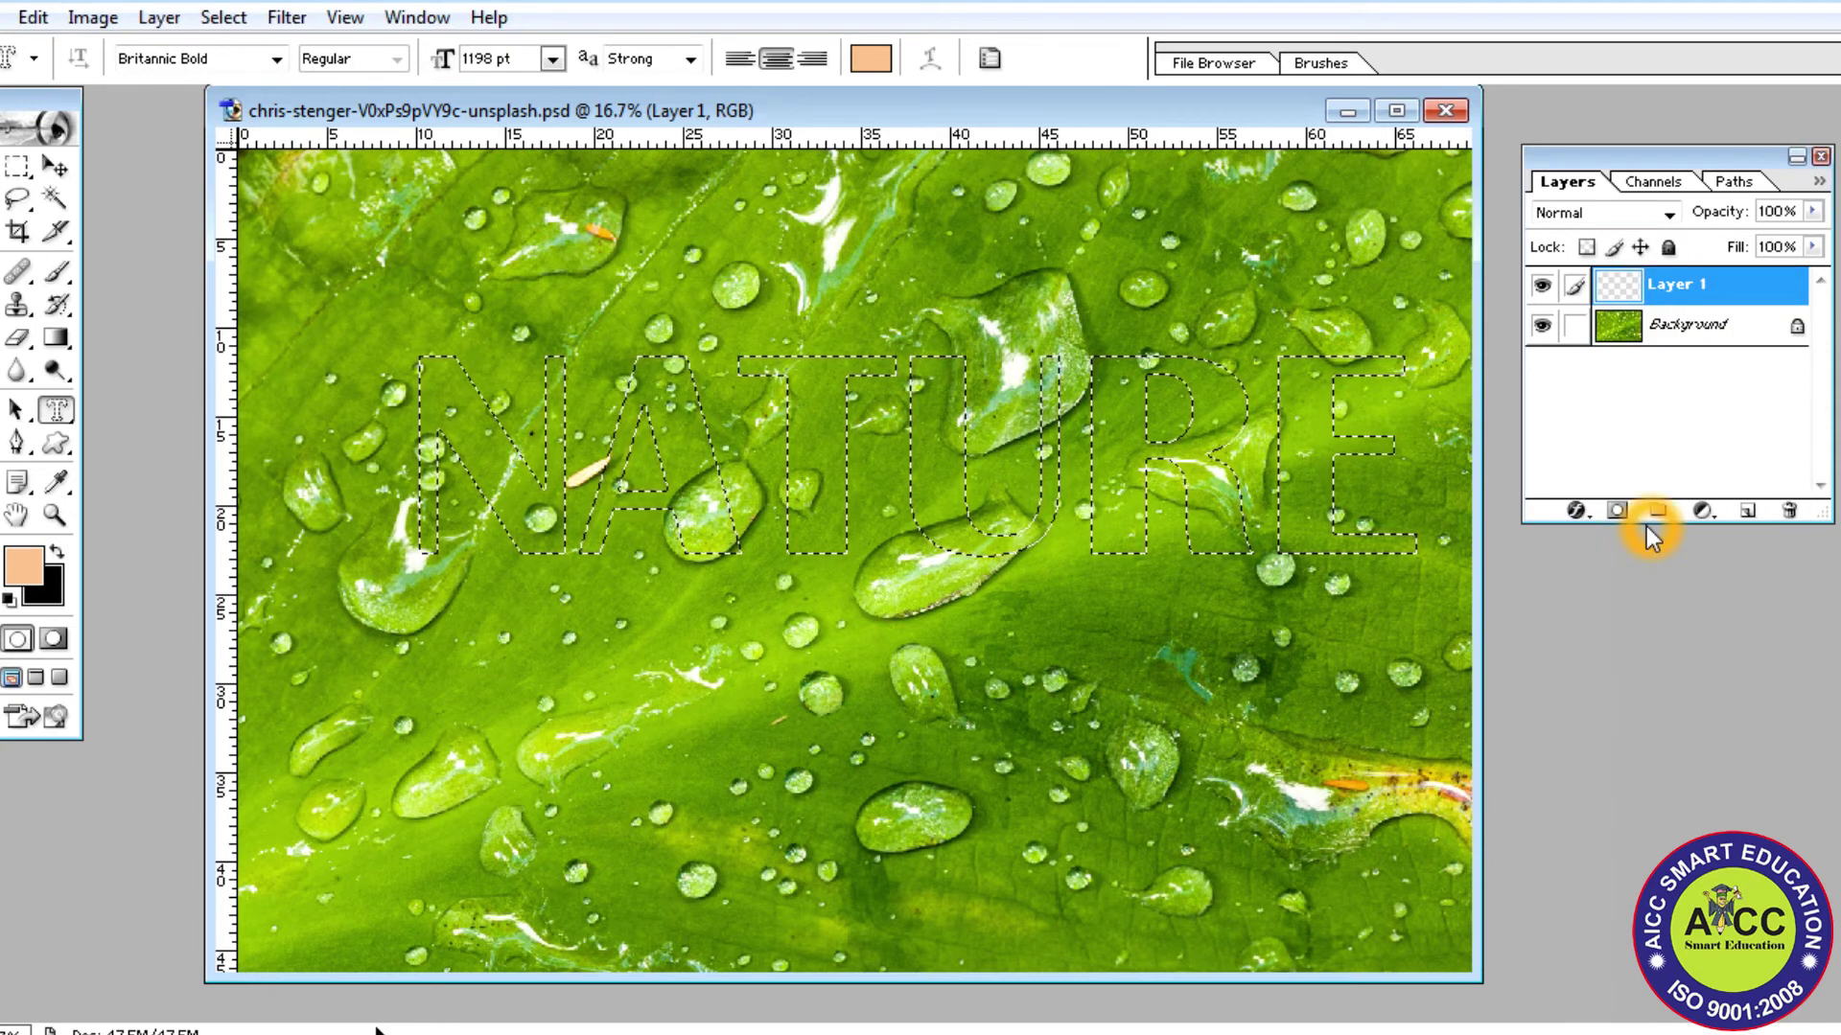
Step: Paste the leaf-textured NATURE letters onto Layer 1, briefly hiding the photo to check them
{"action": "key", "text": "ctrl+v"}
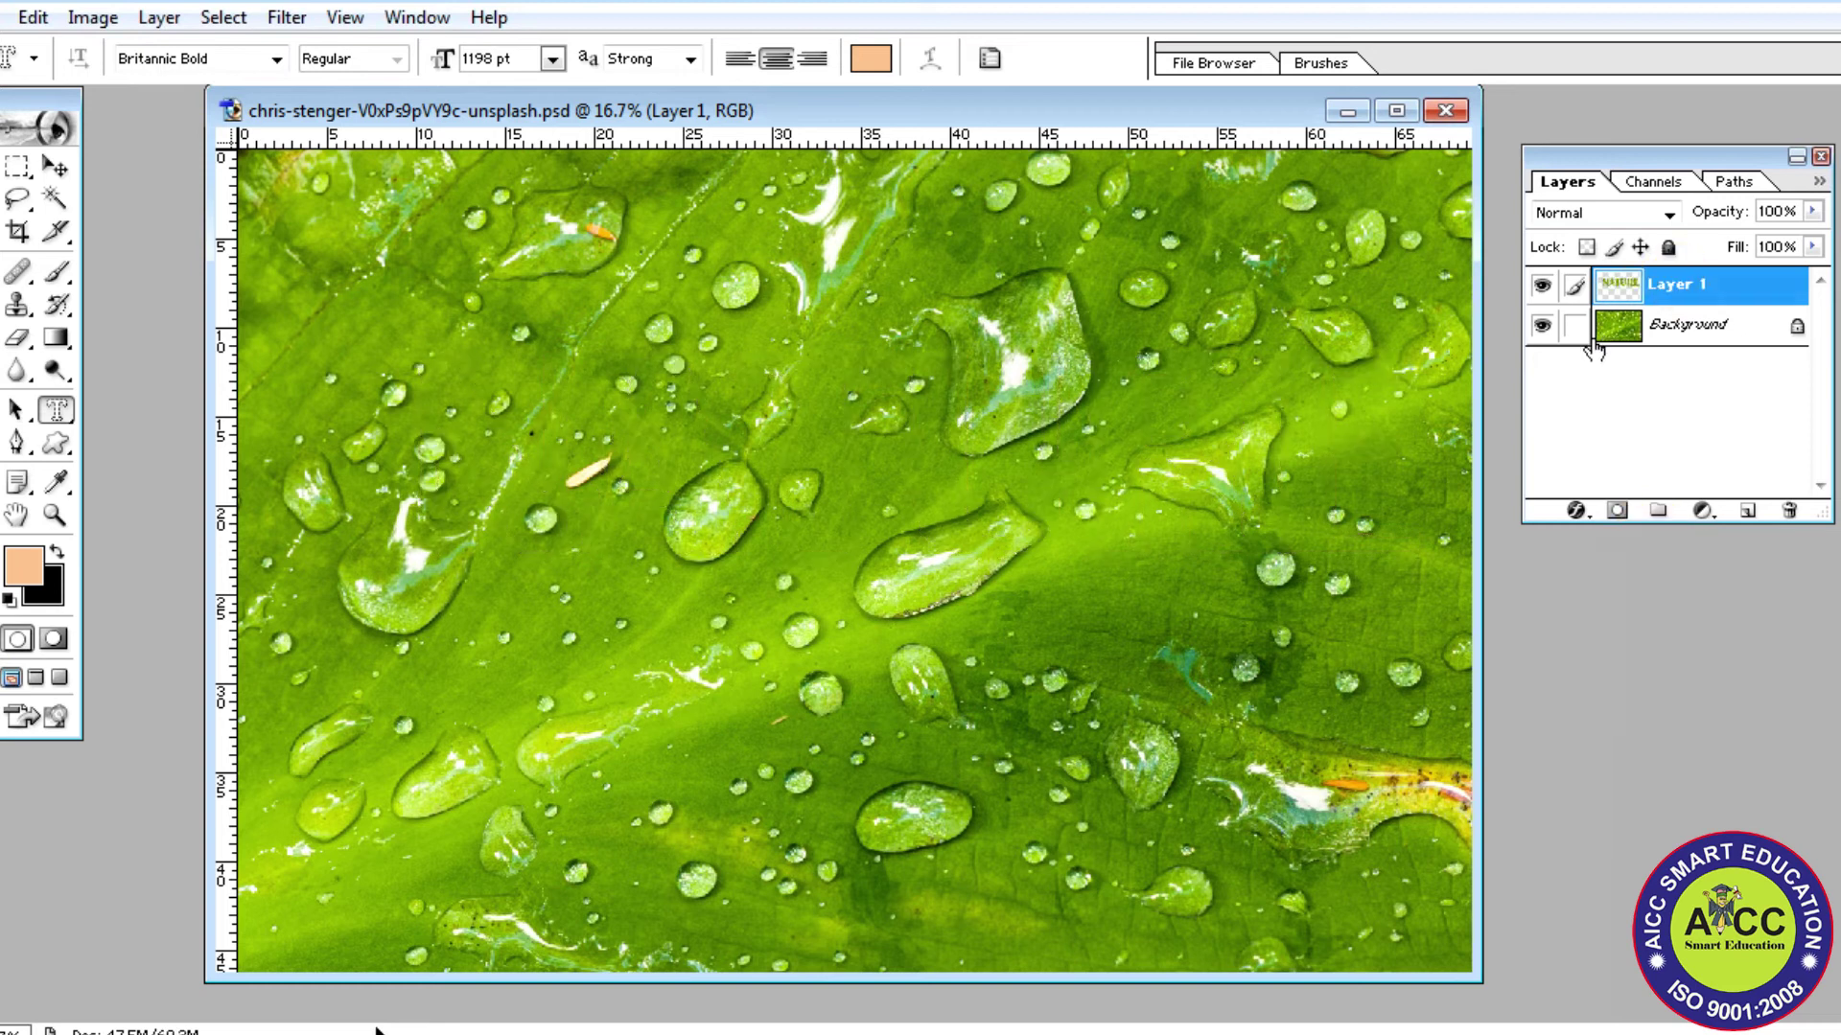
{"action": "left_click", "coordinate": [1543, 329]}
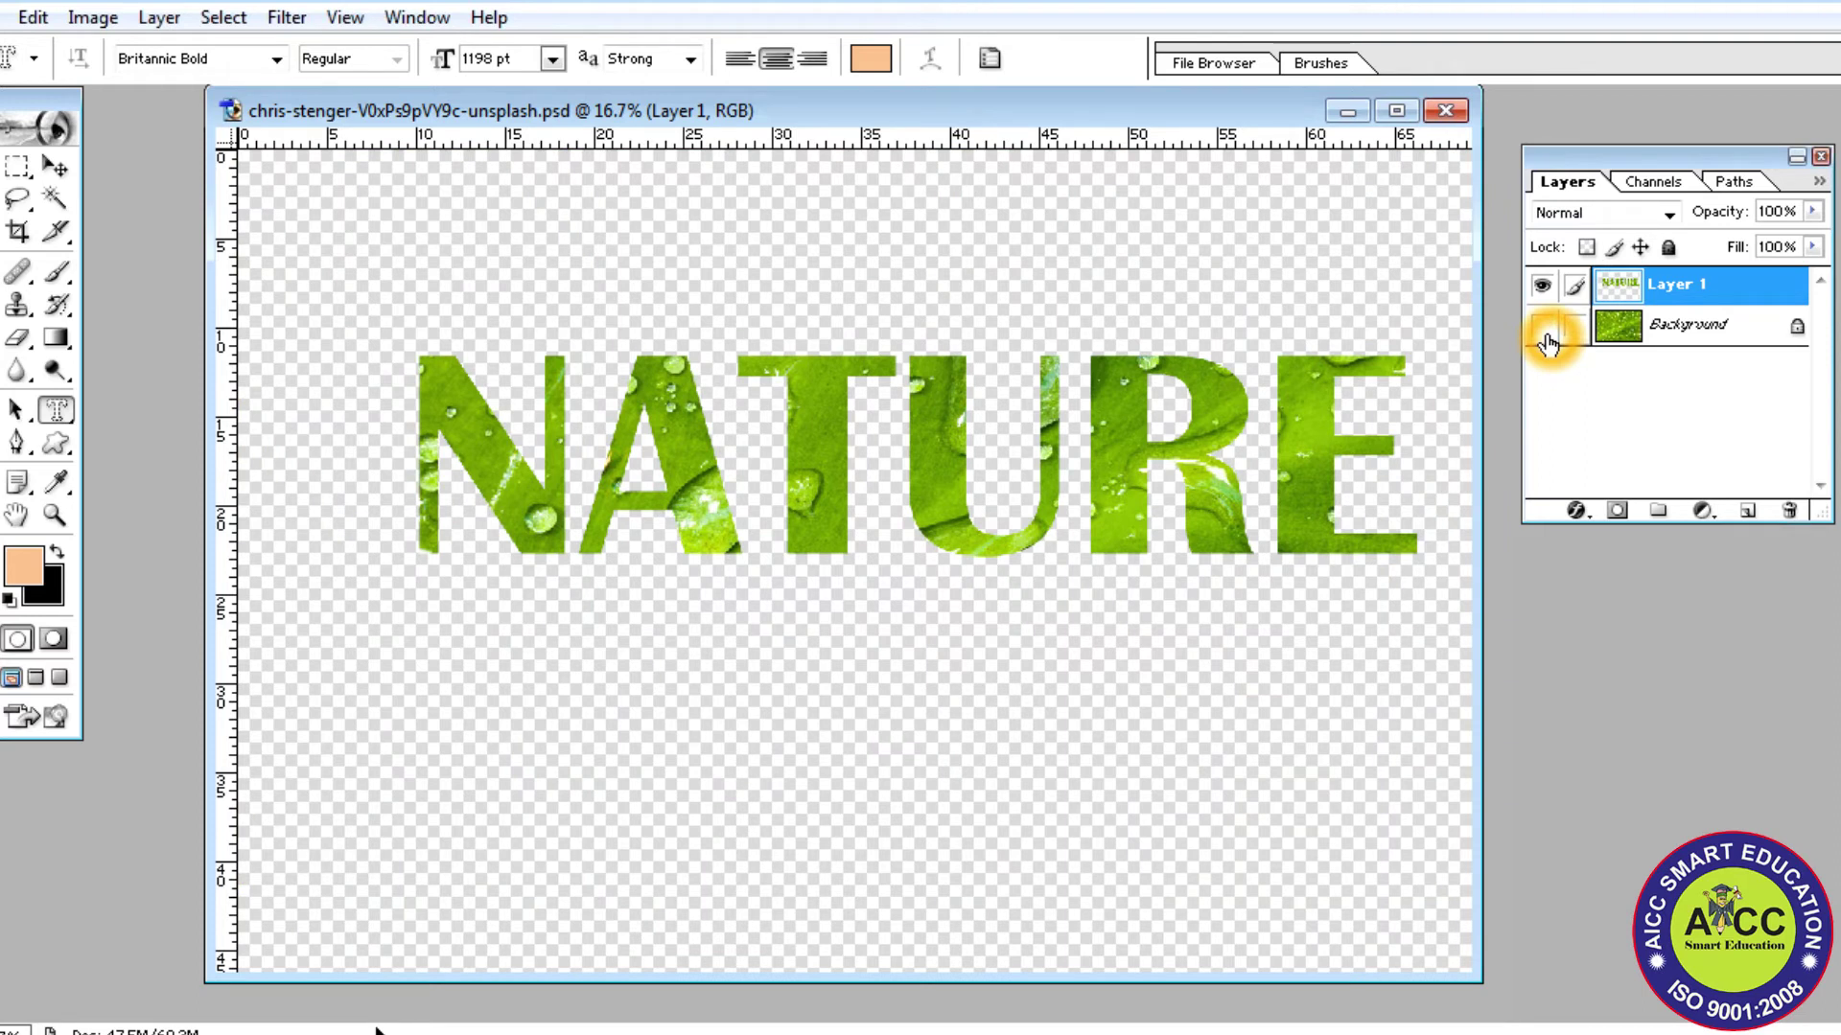
{"action": "left_click", "coordinate": [1543, 328]}
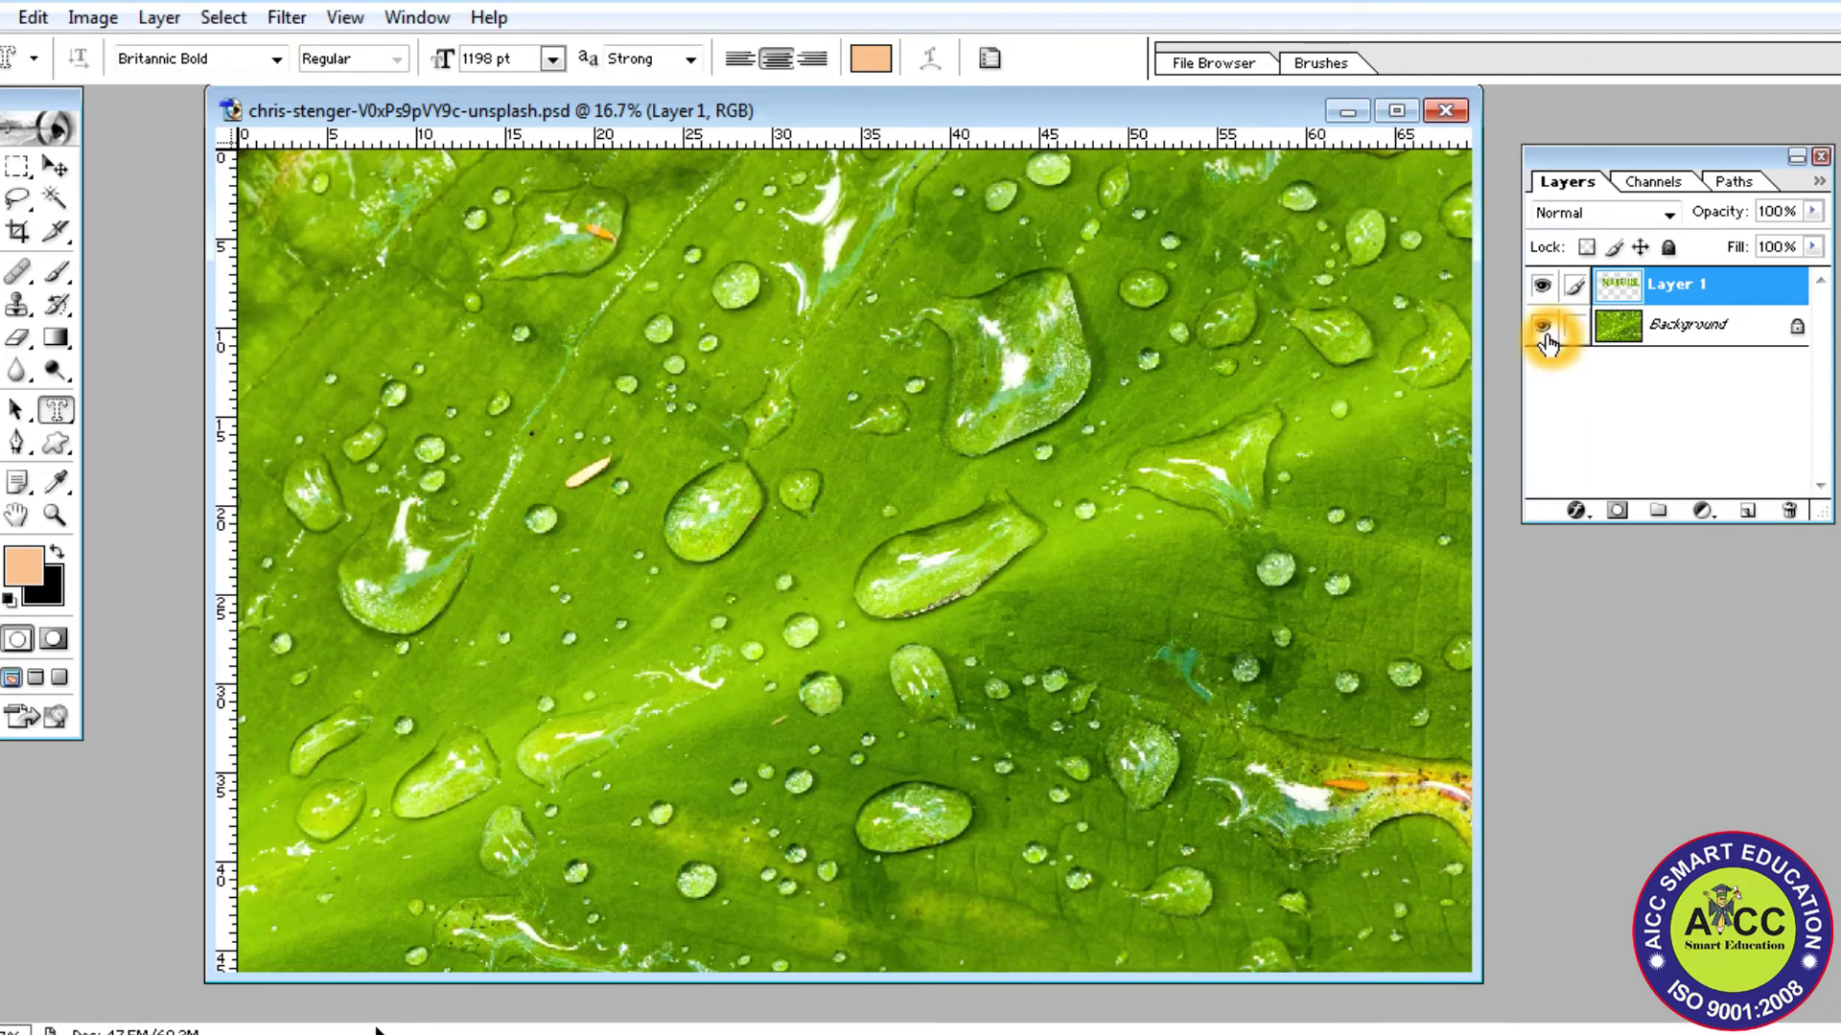
{"action": "left_click", "coordinate": [1684, 297]}
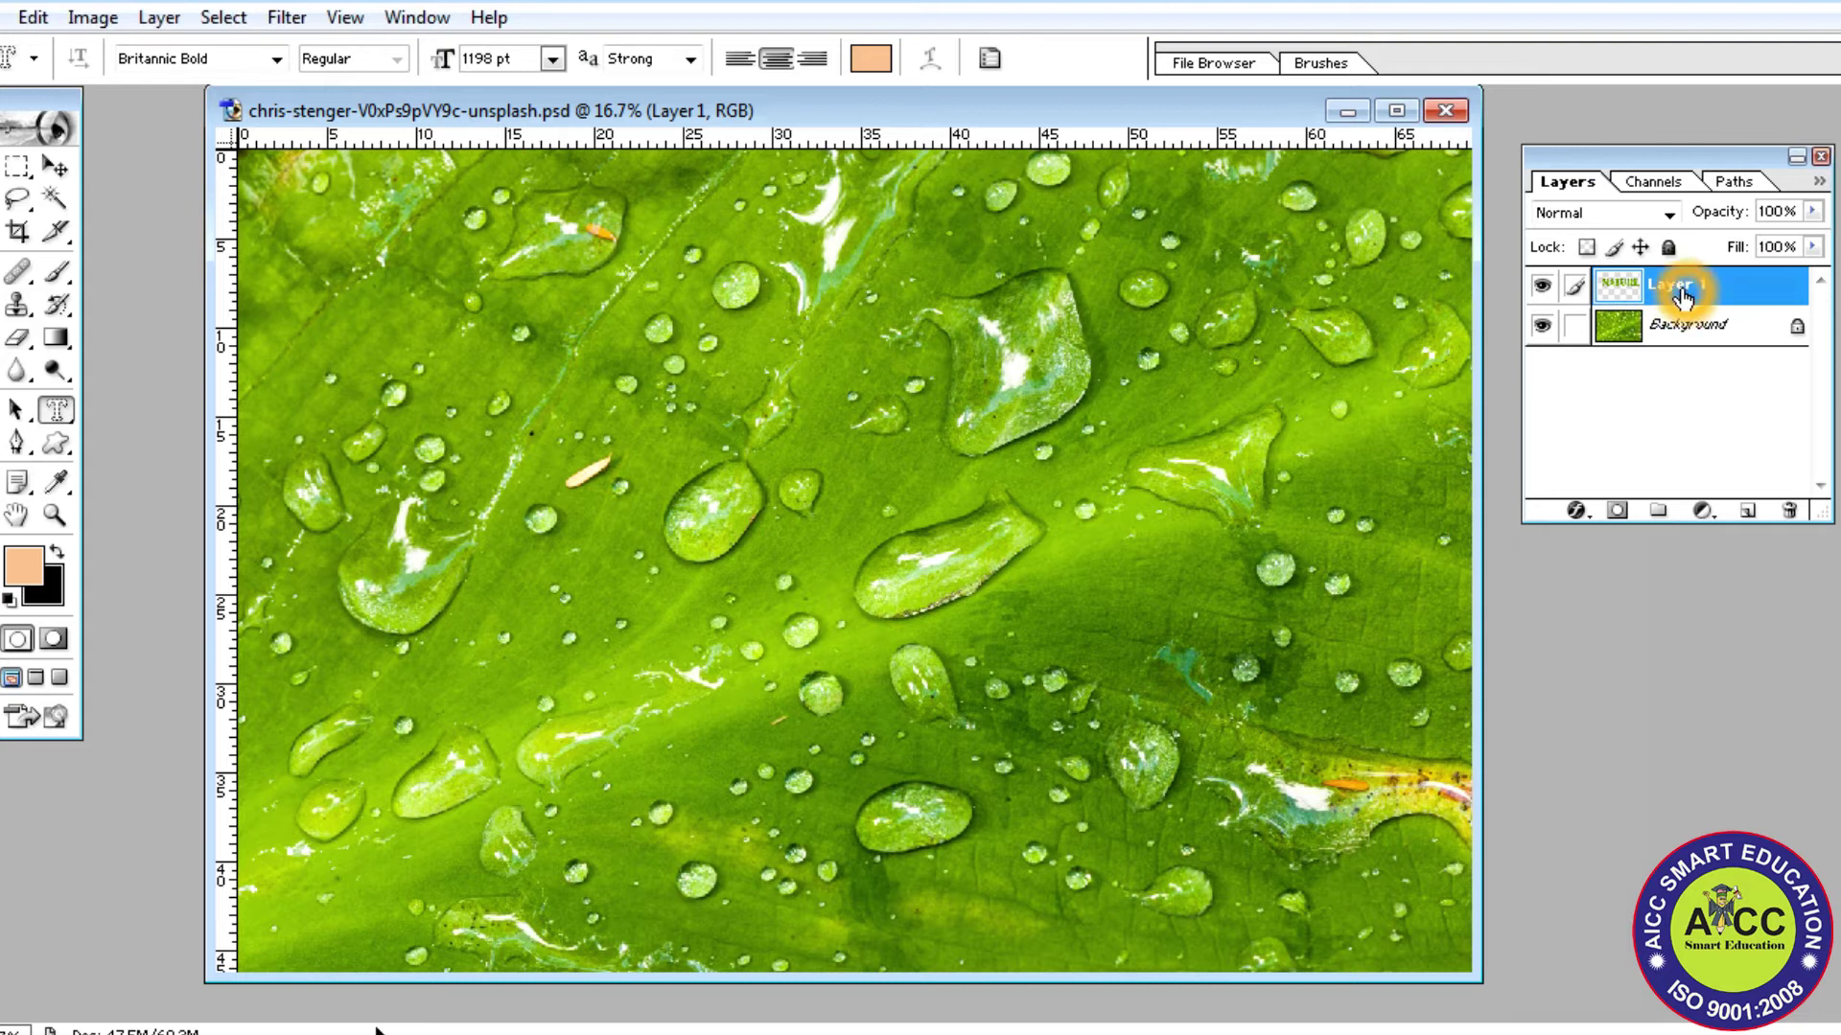
Step: Open Layer 1's Blending Options and enable the Stroke effect
{"action": "right_click", "coordinate": [1684, 293]}
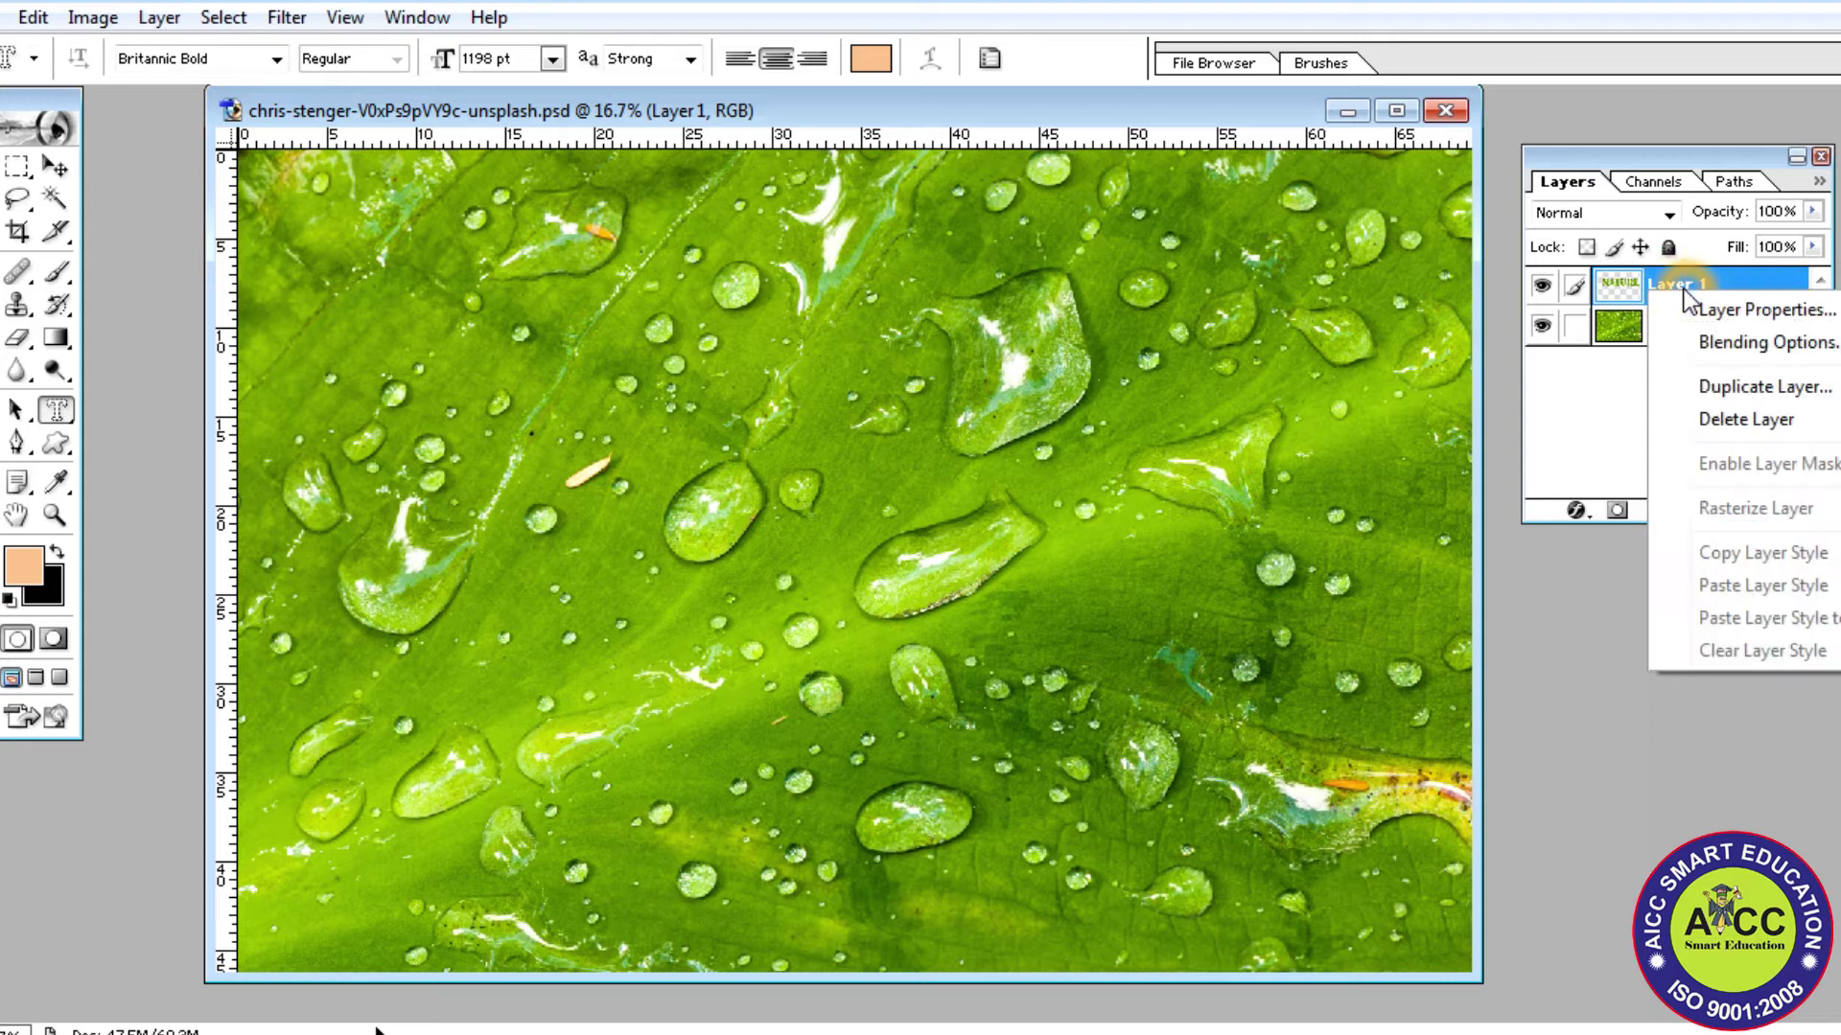
{"action": "left_click", "coordinate": [1703, 345]}
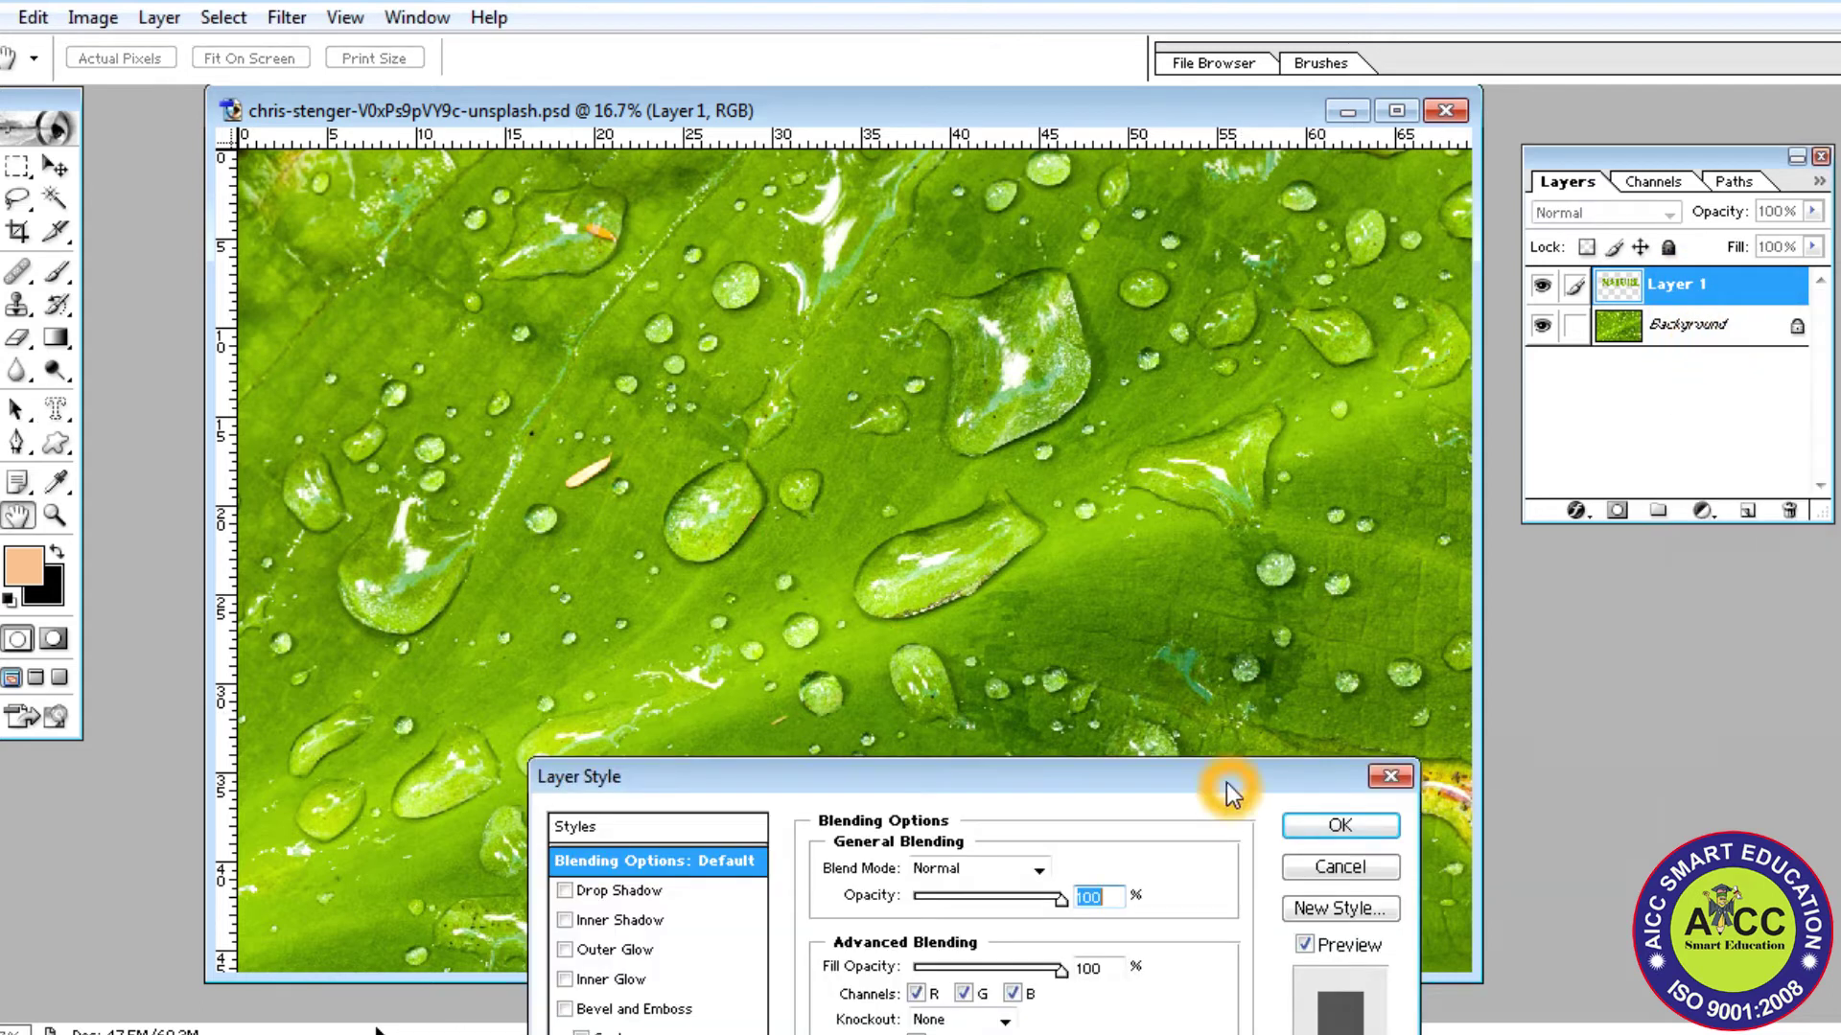
{"action": "mouse_move", "coordinate": [1230, 791]}
{"action": "left_mouse_down"}
{"action": "mouse_move", "coordinate": [1836, 192]}
{"action": "mouse_move", "coordinate": [1812, 244]}
{"action": "left_mouse_up"}
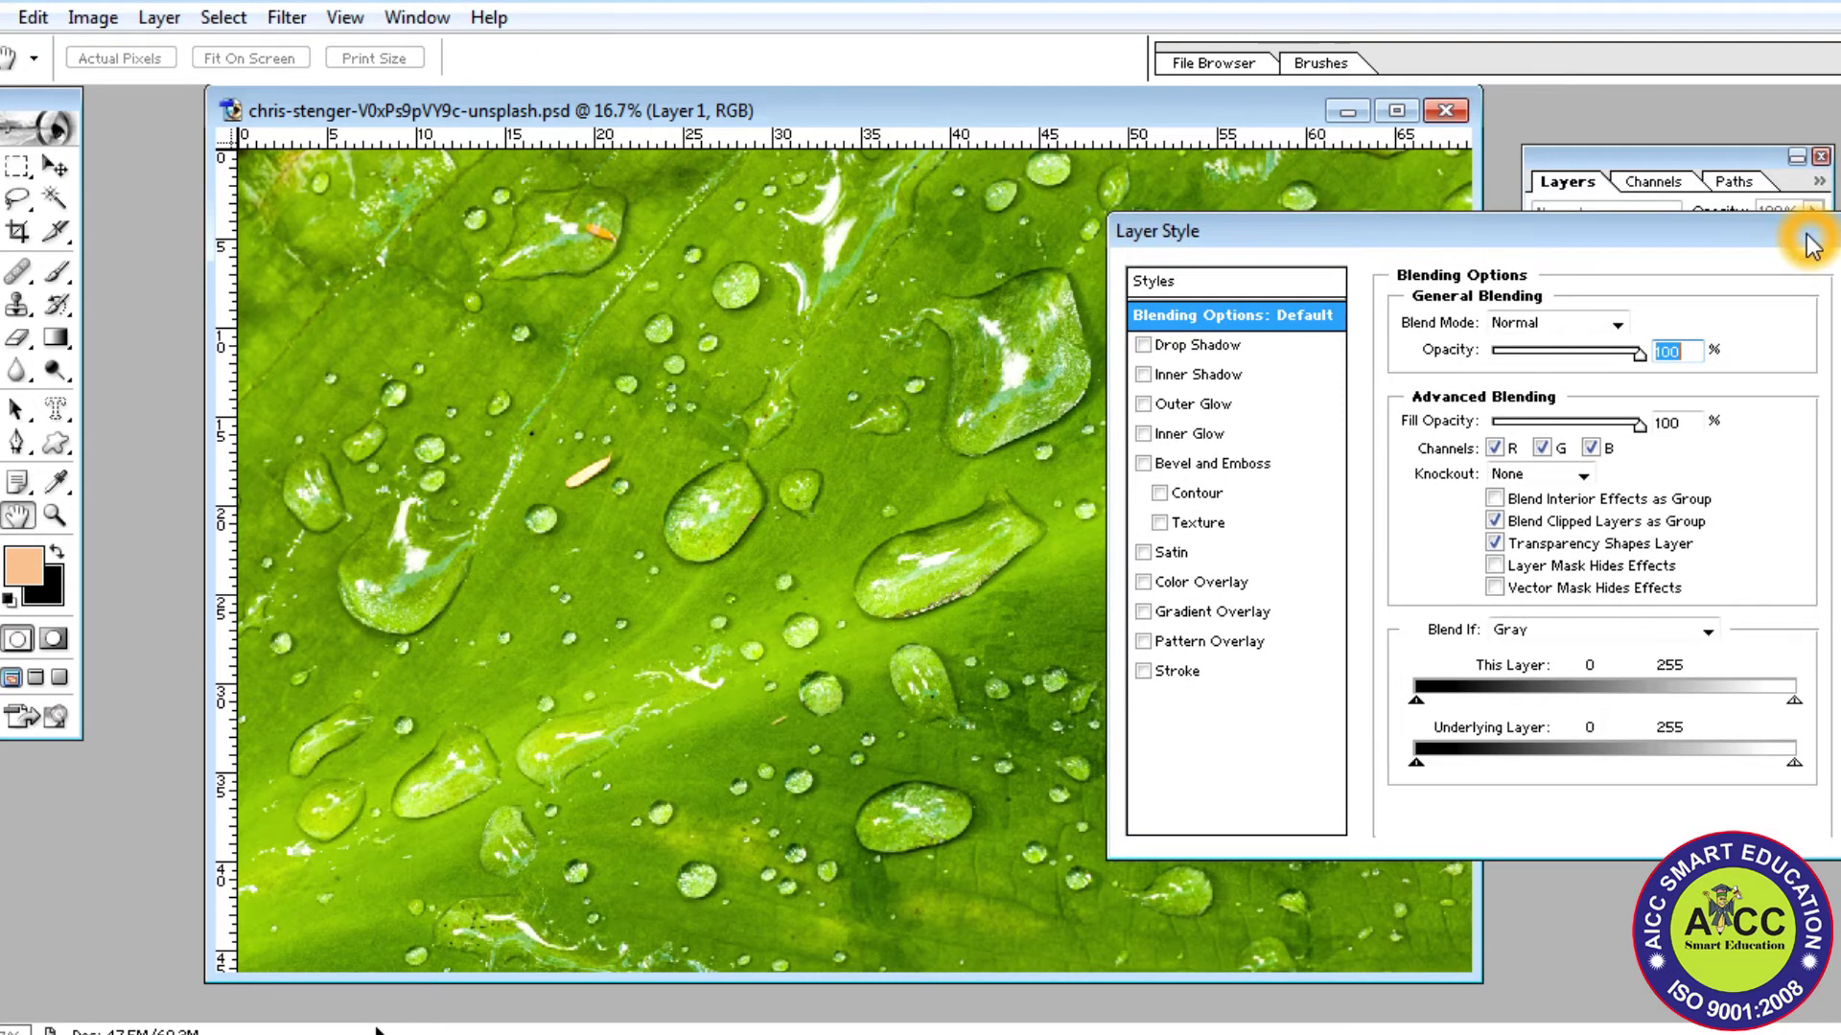
{"action": "left_click", "coordinate": [1143, 672]}
{"action": "left_click", "coordinate": [1184, 671]}
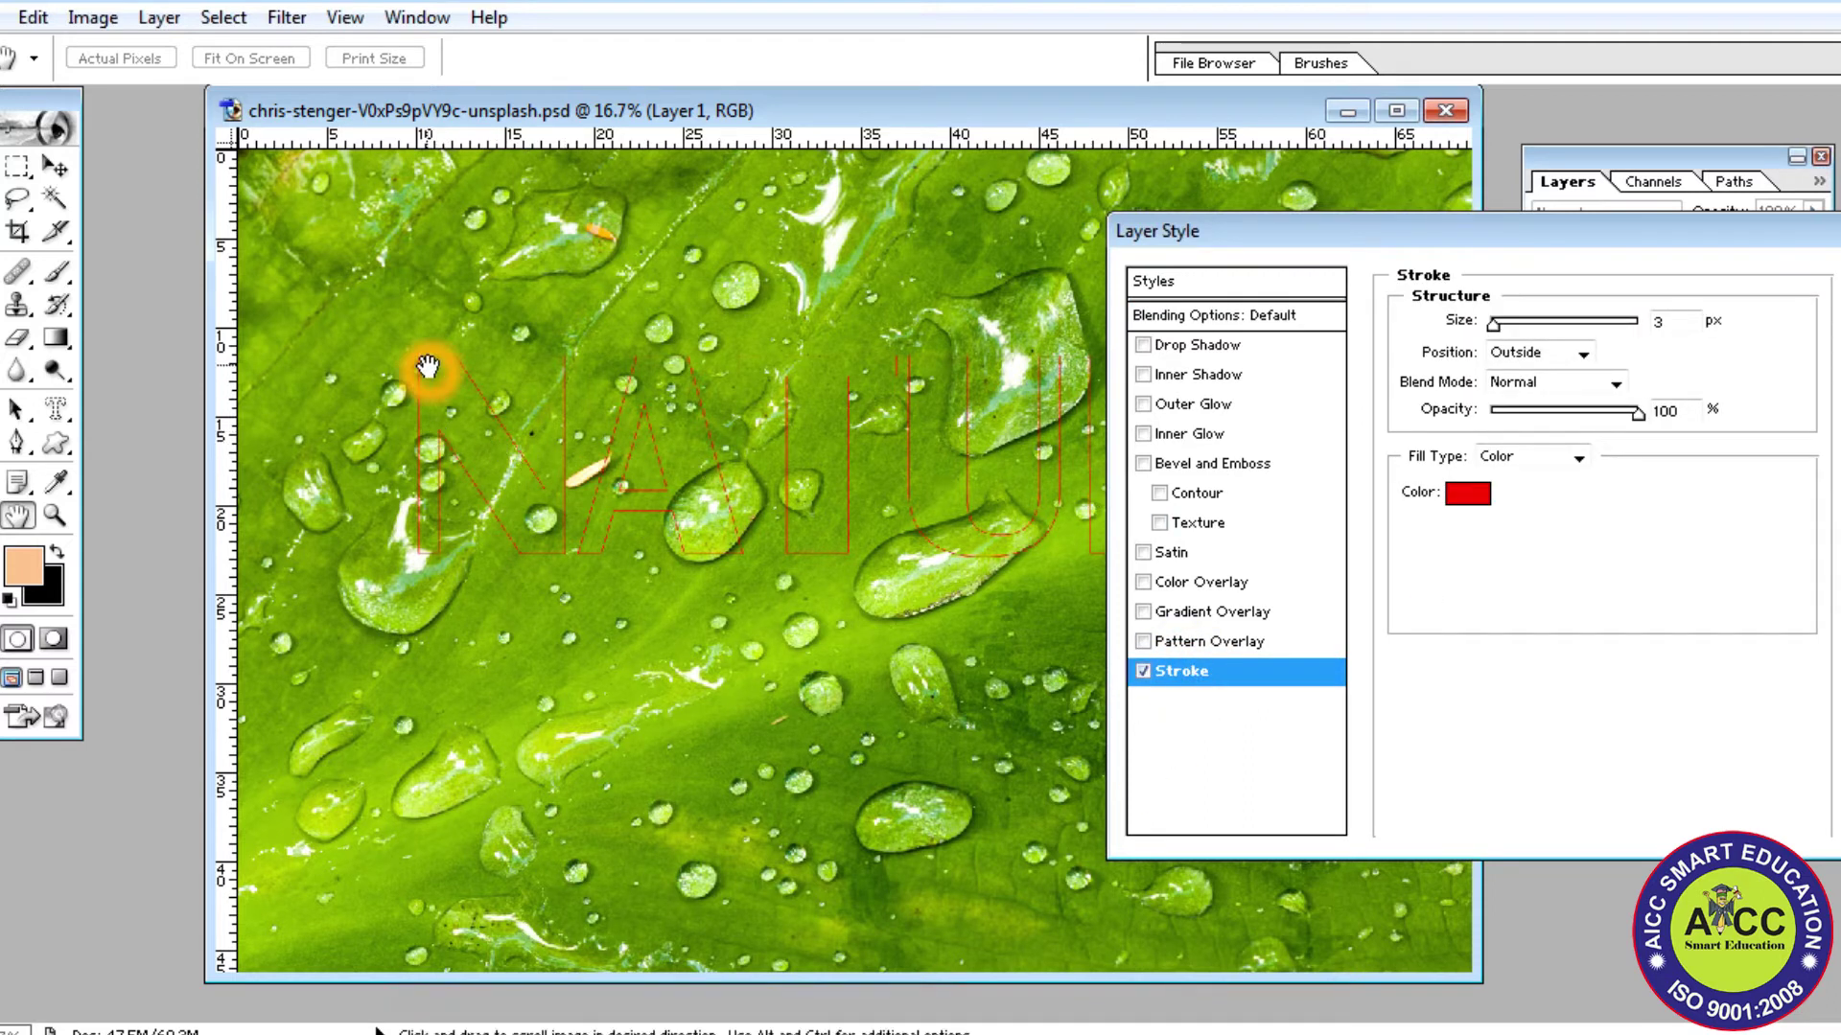
Step: Set the stroke to a dark green sampled from the leaf photo, 14 px wide
{"action": "left_click", "coordinate": [1464, 503]}
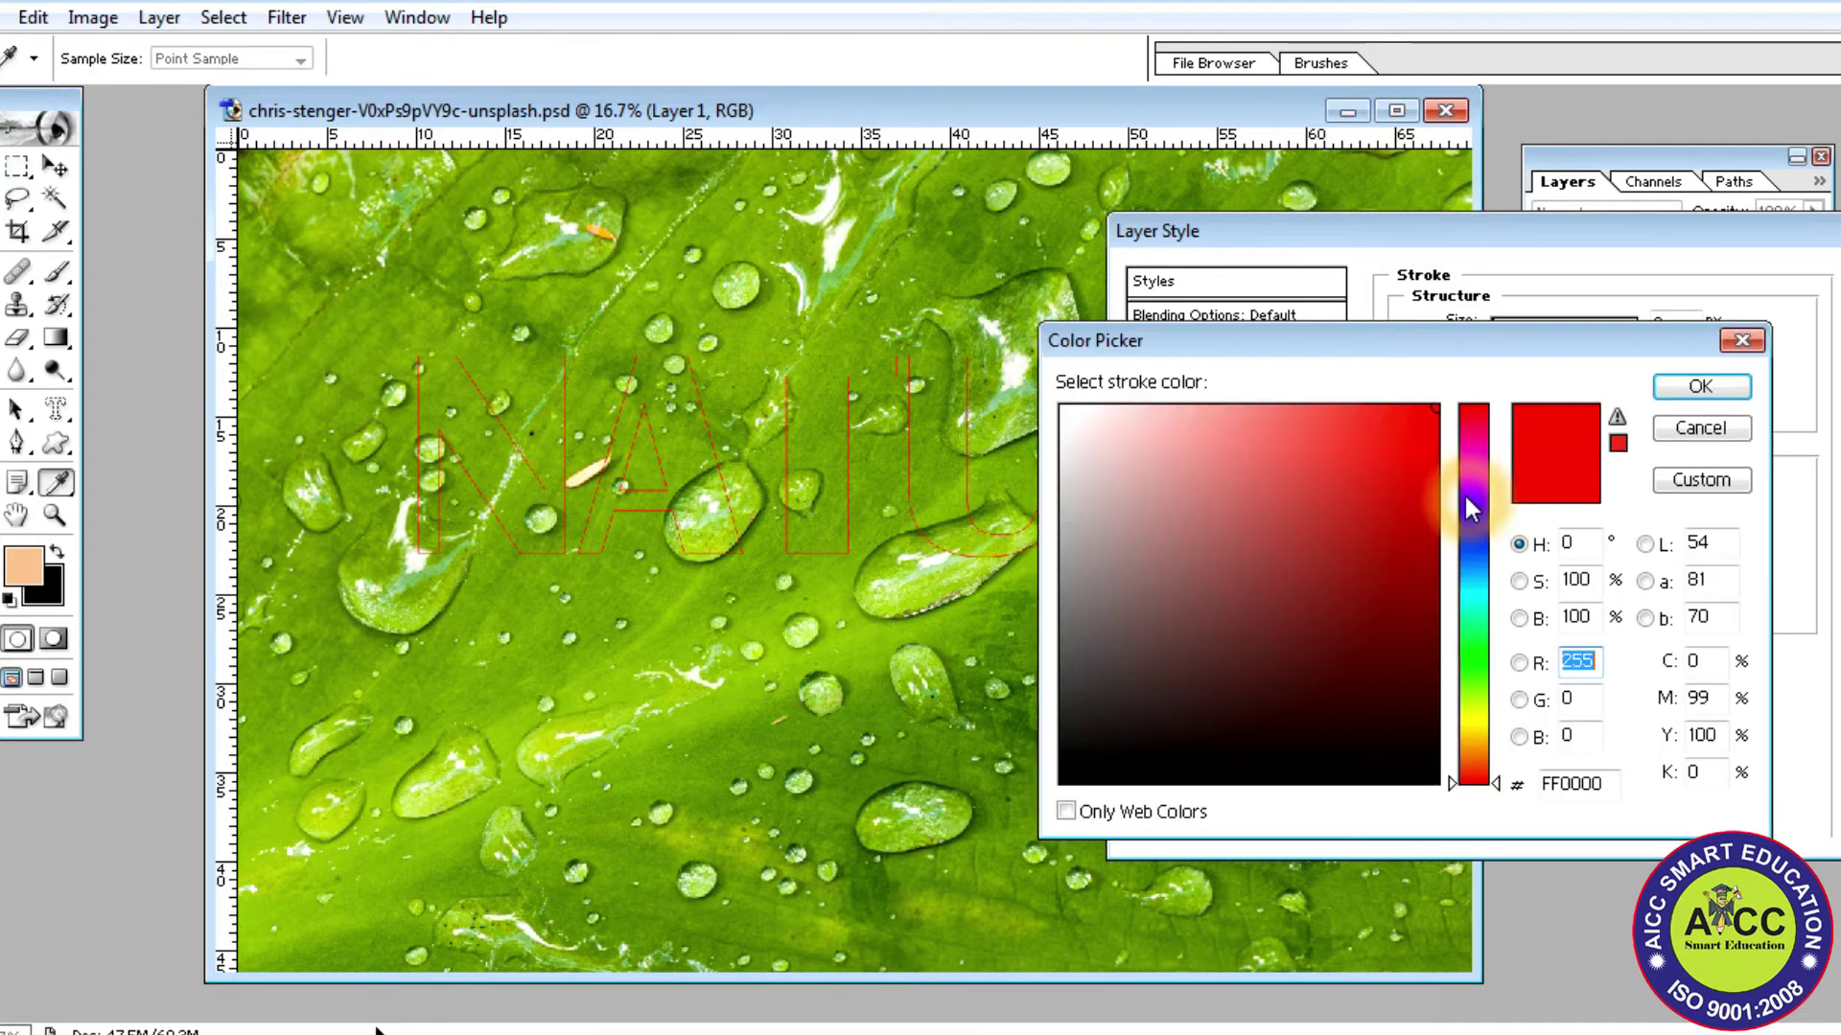
{"action": "left_click", "coordinate": [717, 762]}
{"action": "left_click_drag", "start_coordinate": [1420, 575], "coordinate": [1405, 629]}
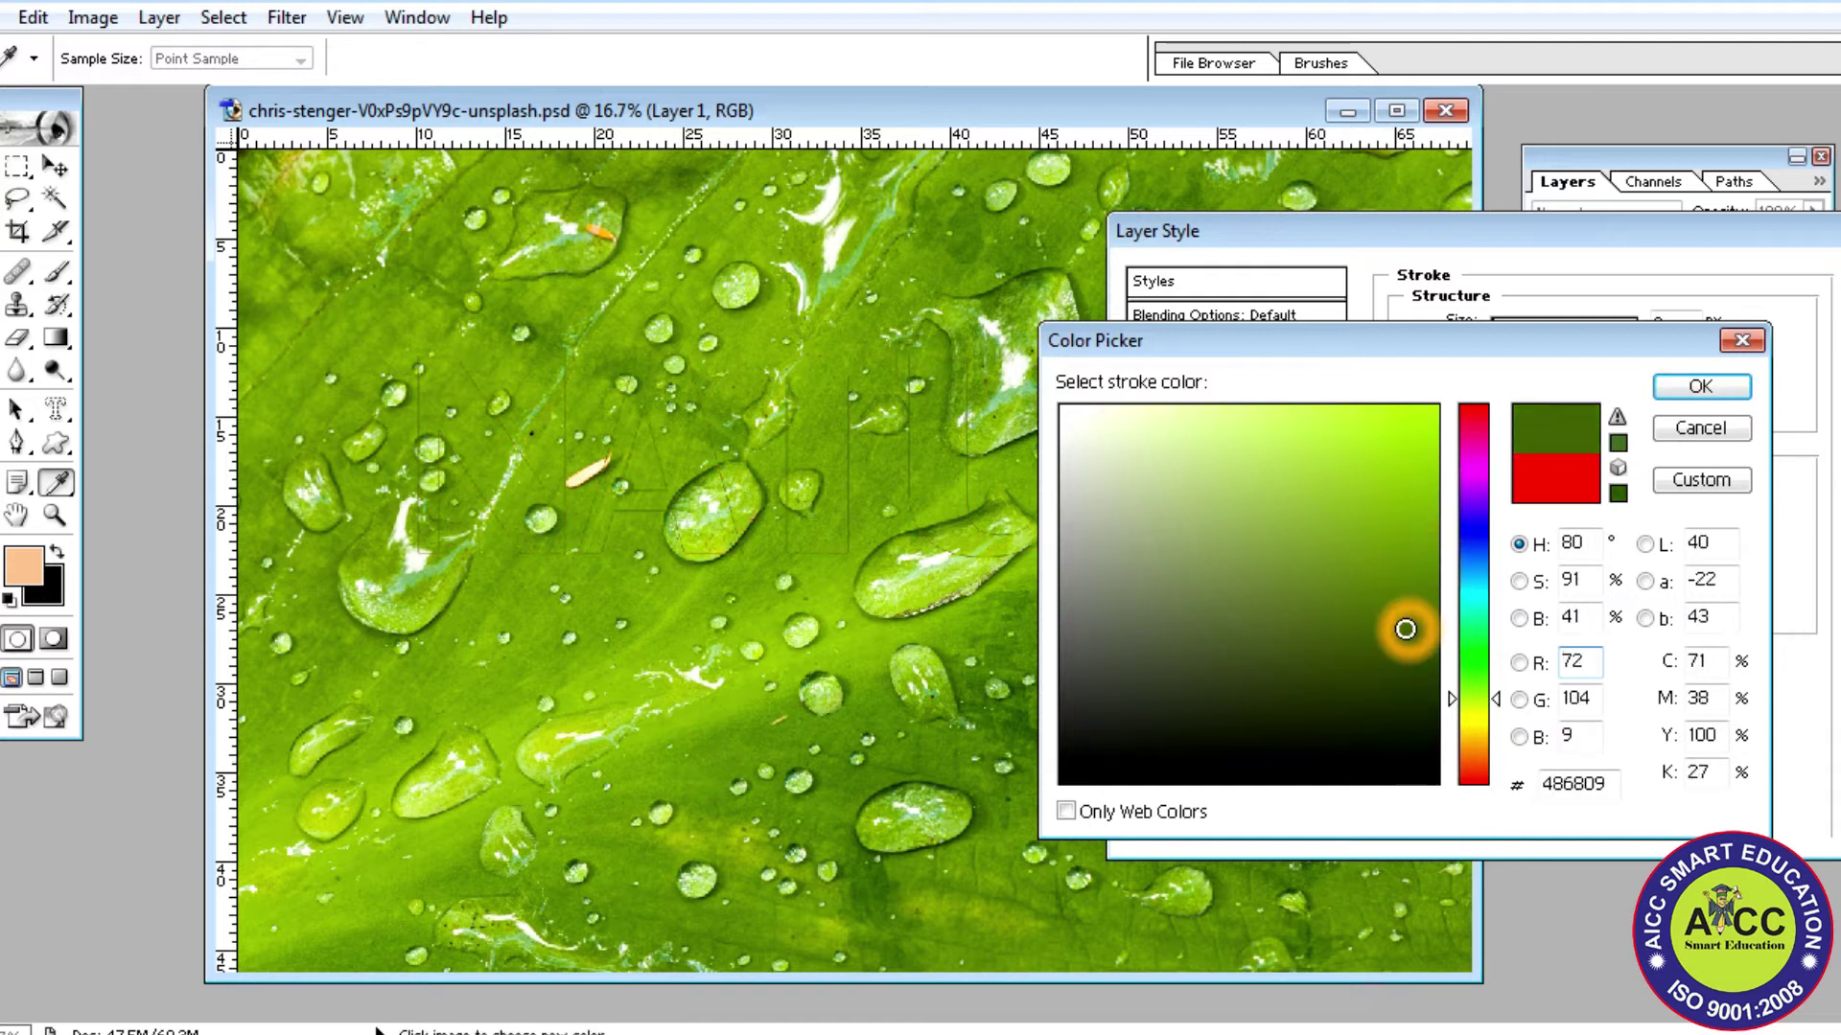
{"action": "left_click", "coordinate": [1688, 389]}
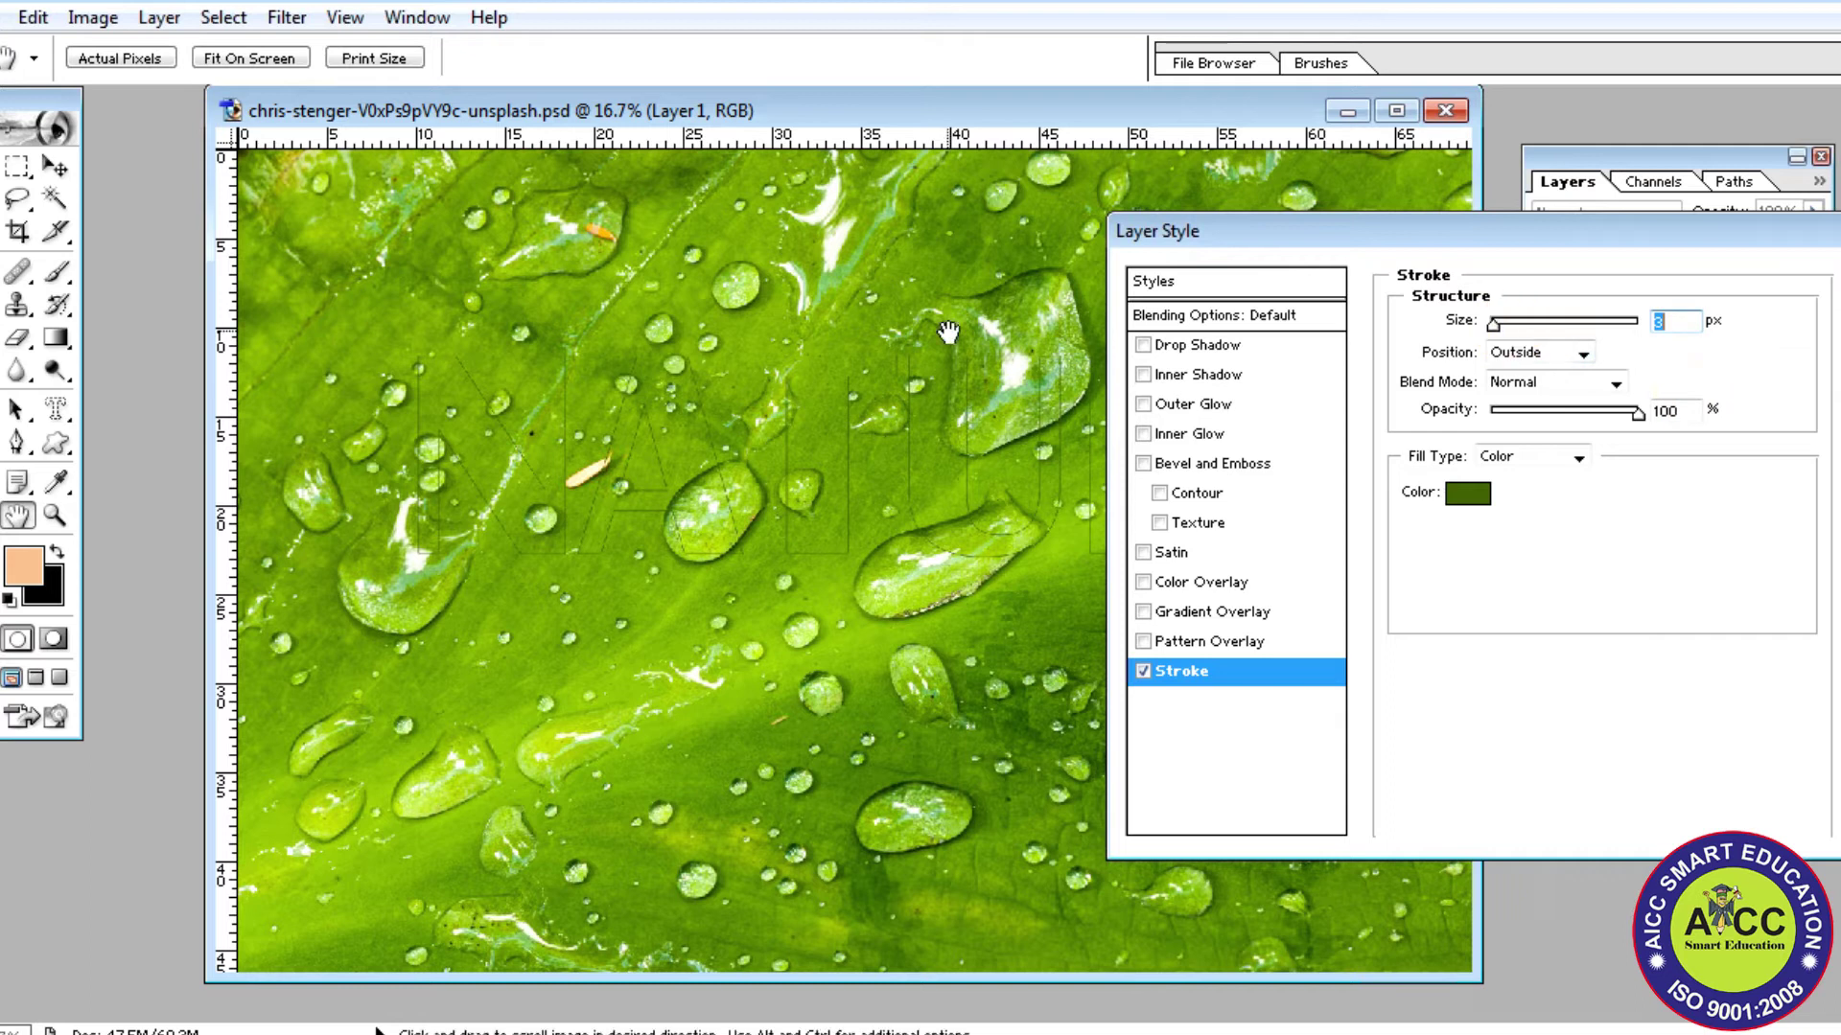
{"action": "left_click", "coordinate": [452, 378]}
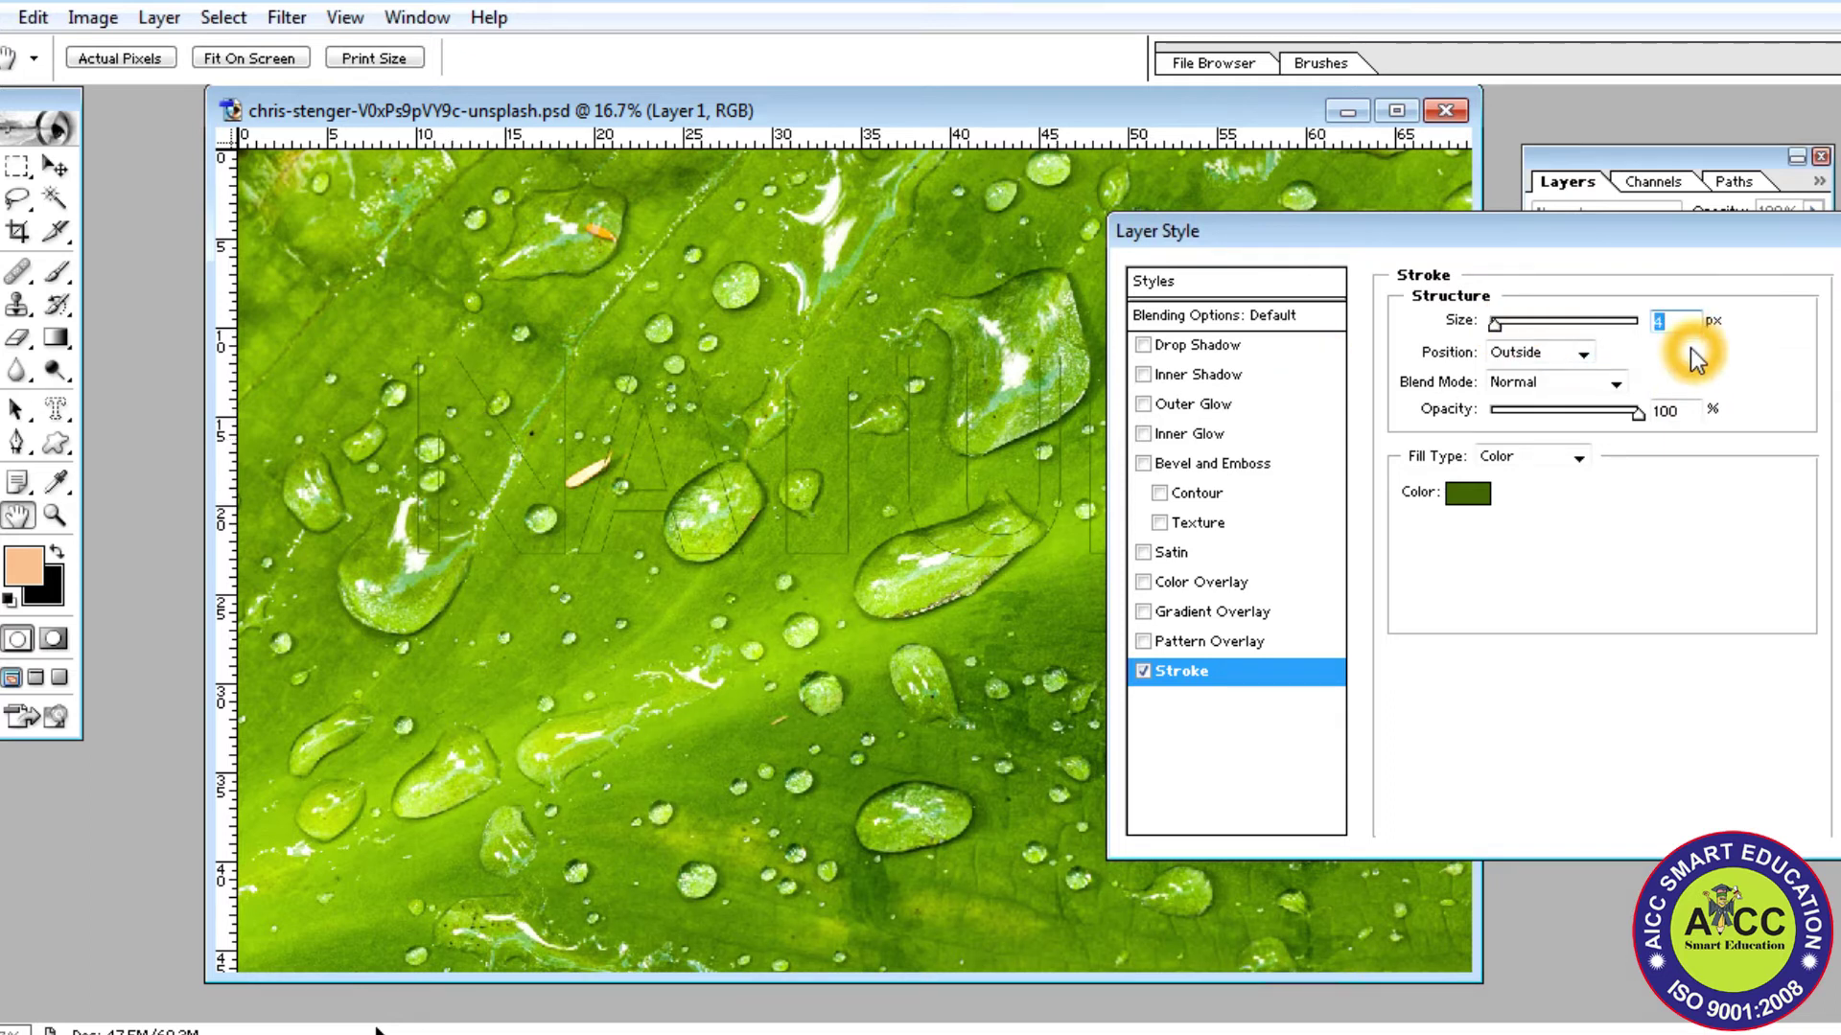
{"action": "type", "text": "14"}
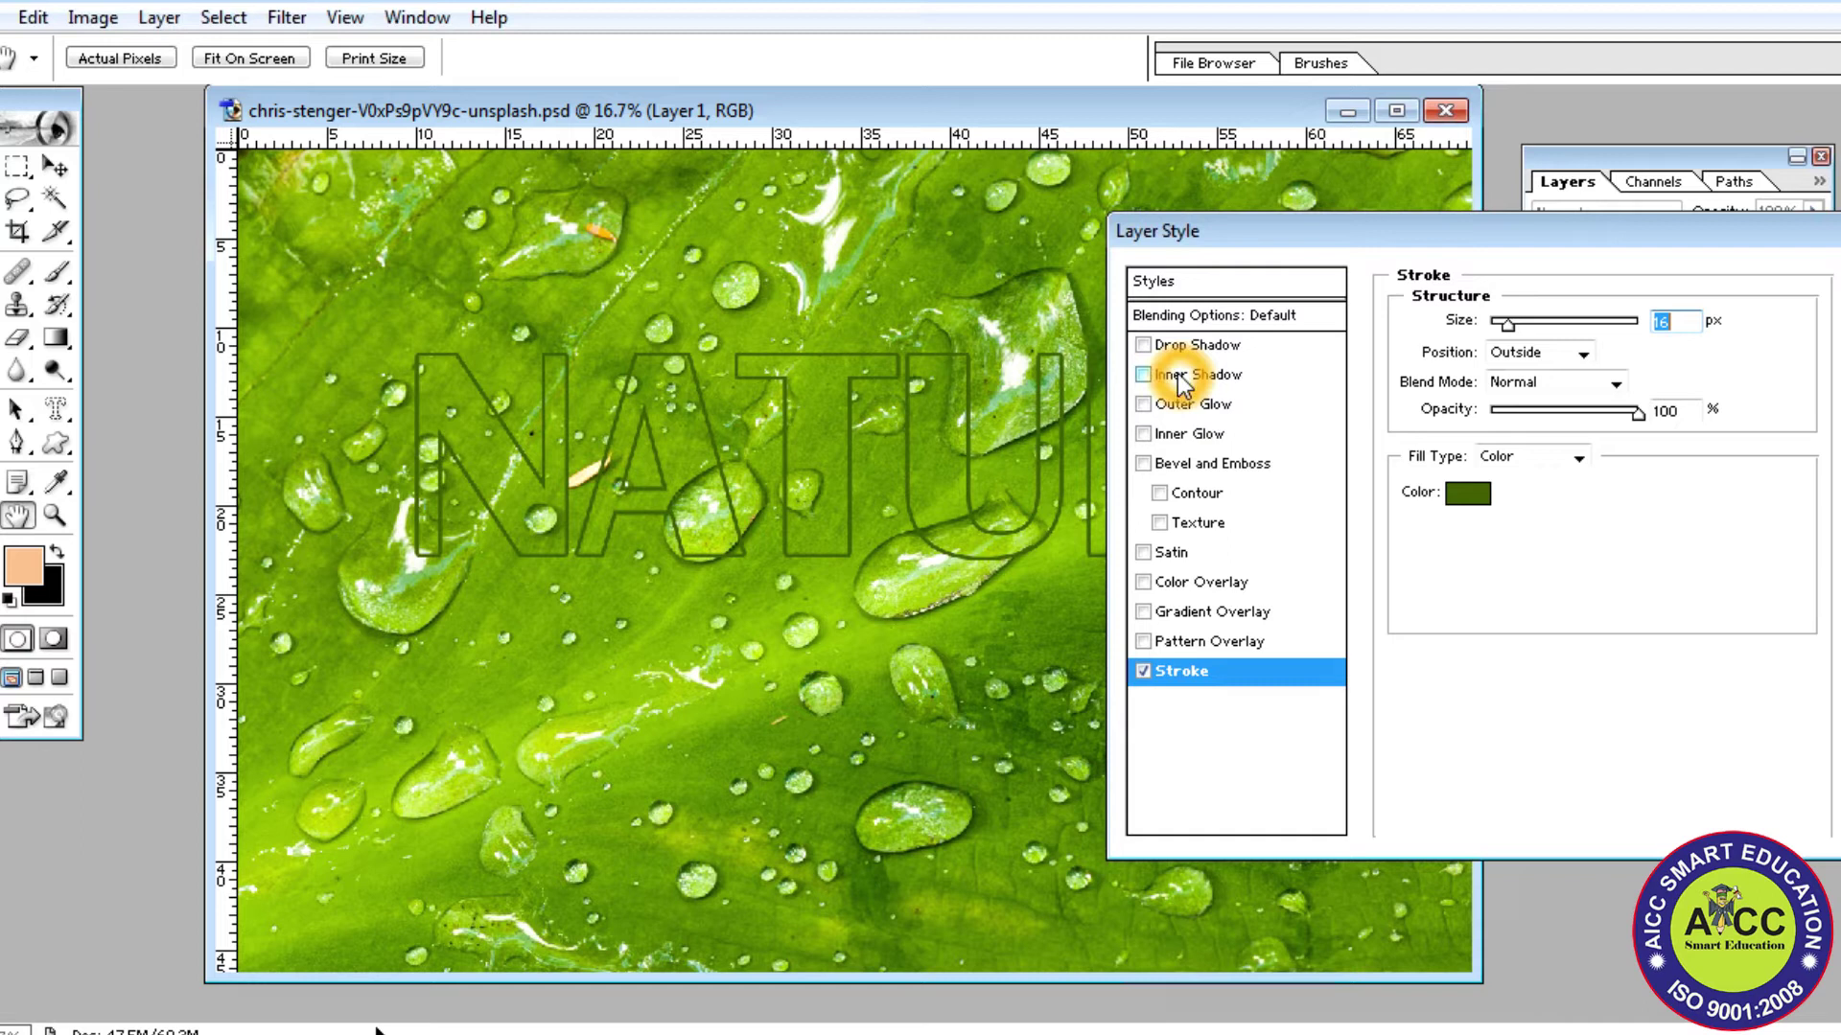
Step: Enable Drop Shadow and set its colour to a near-black olive
{"action": "left_click", "coordinate": [1199, 355]}
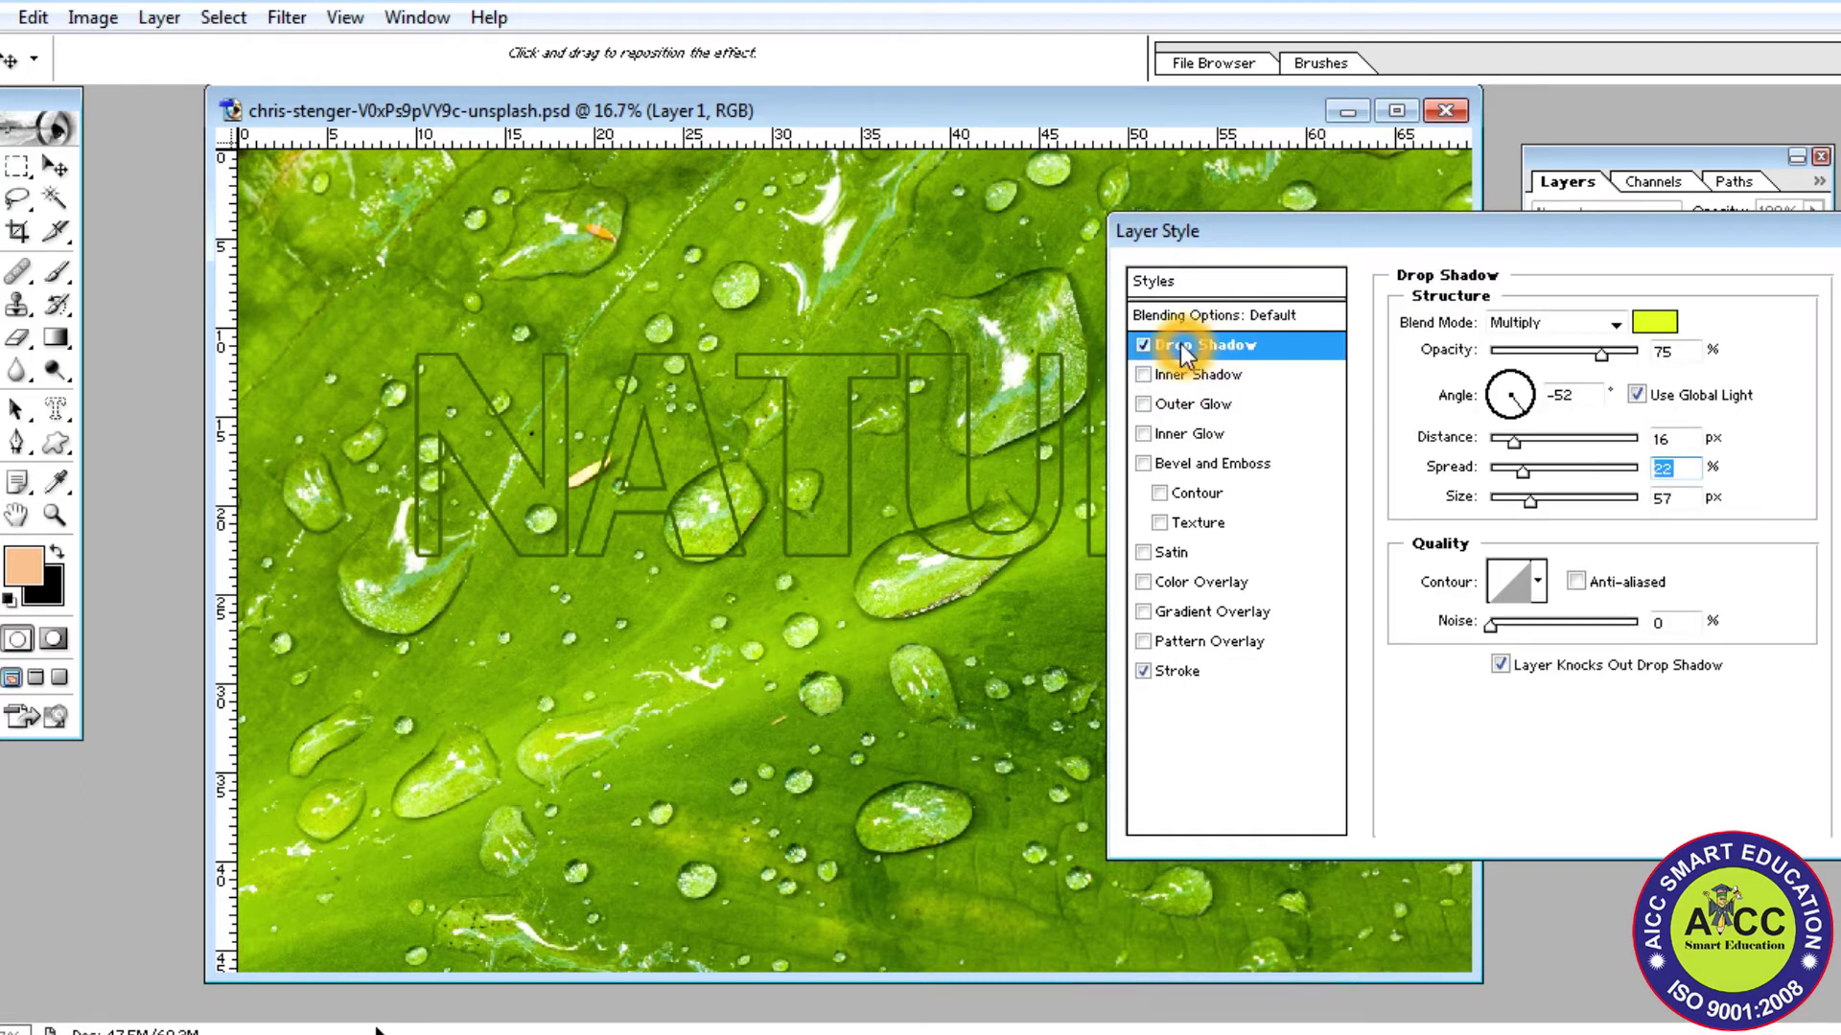
{"action": "left_click", "coordinate": [1655, 322]}
{"action": "left_click", "coordinate": [1301, 523]}
{"action": "left_click_drag", "start_coordinate": [1301, 522], "coordinate": [1158, 733]}
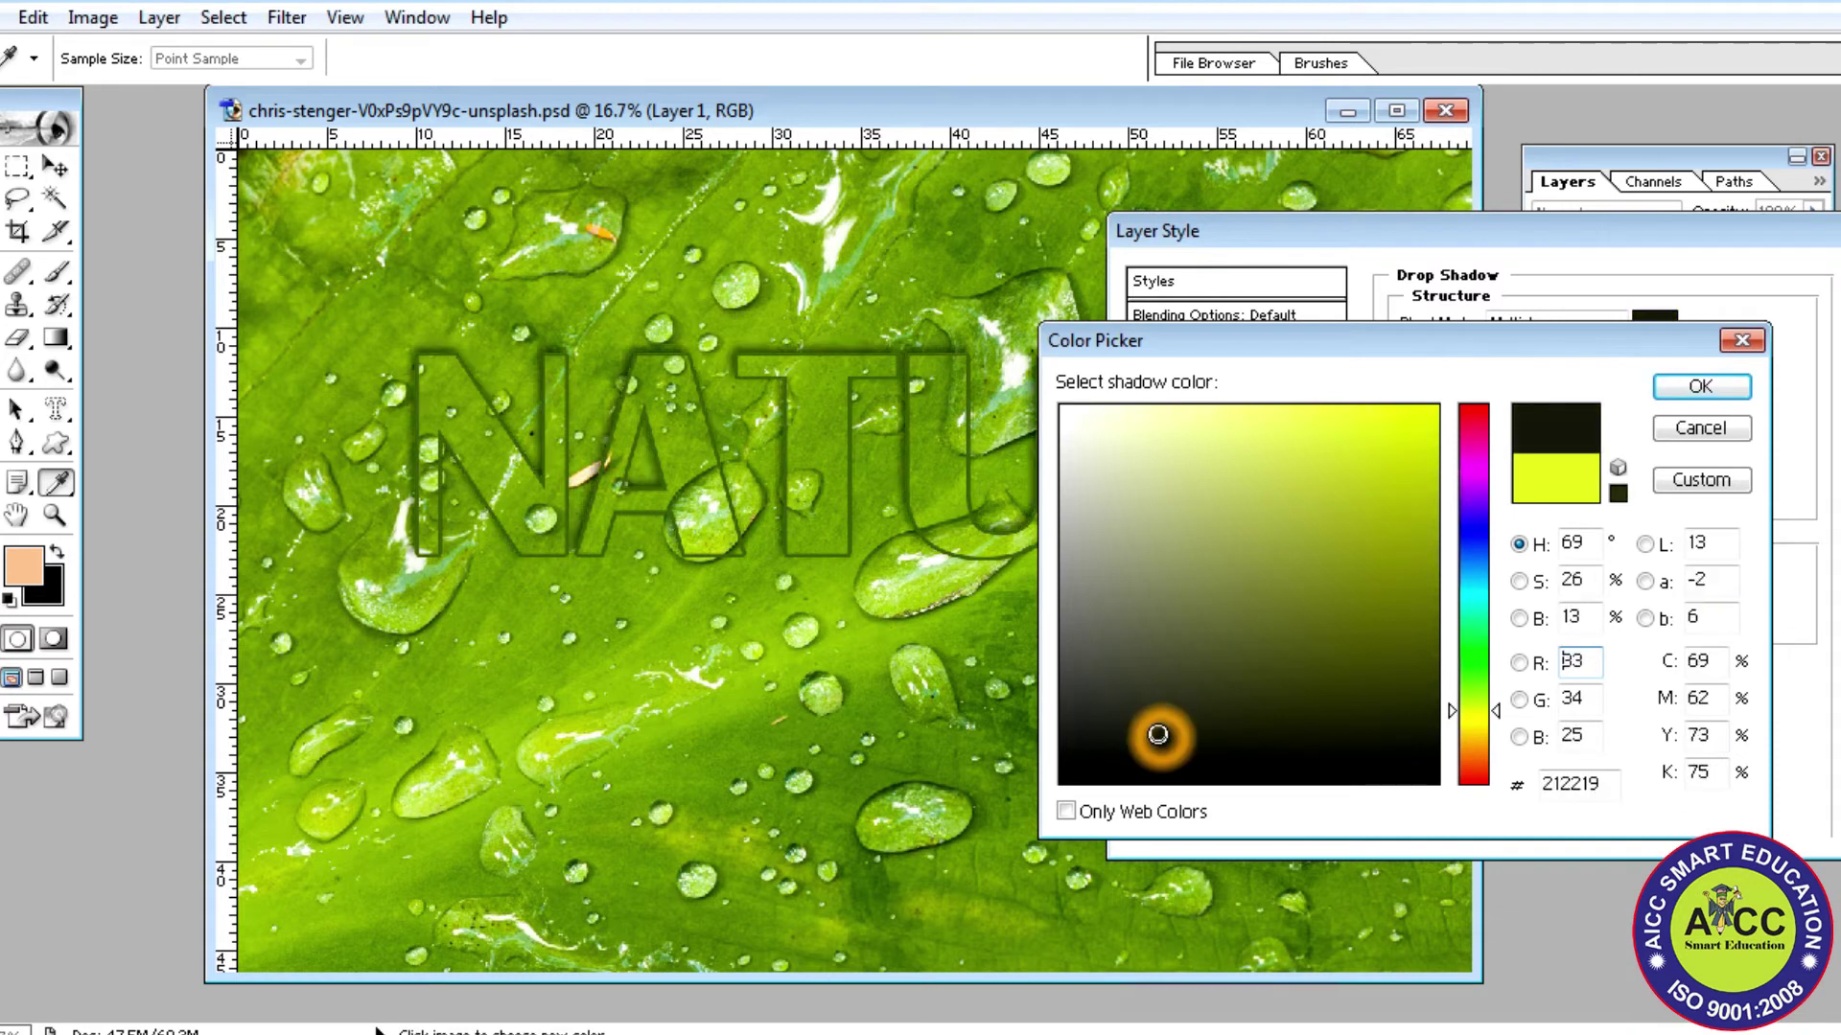
{"action": "left_click", "coordinate": [1701, 385]}
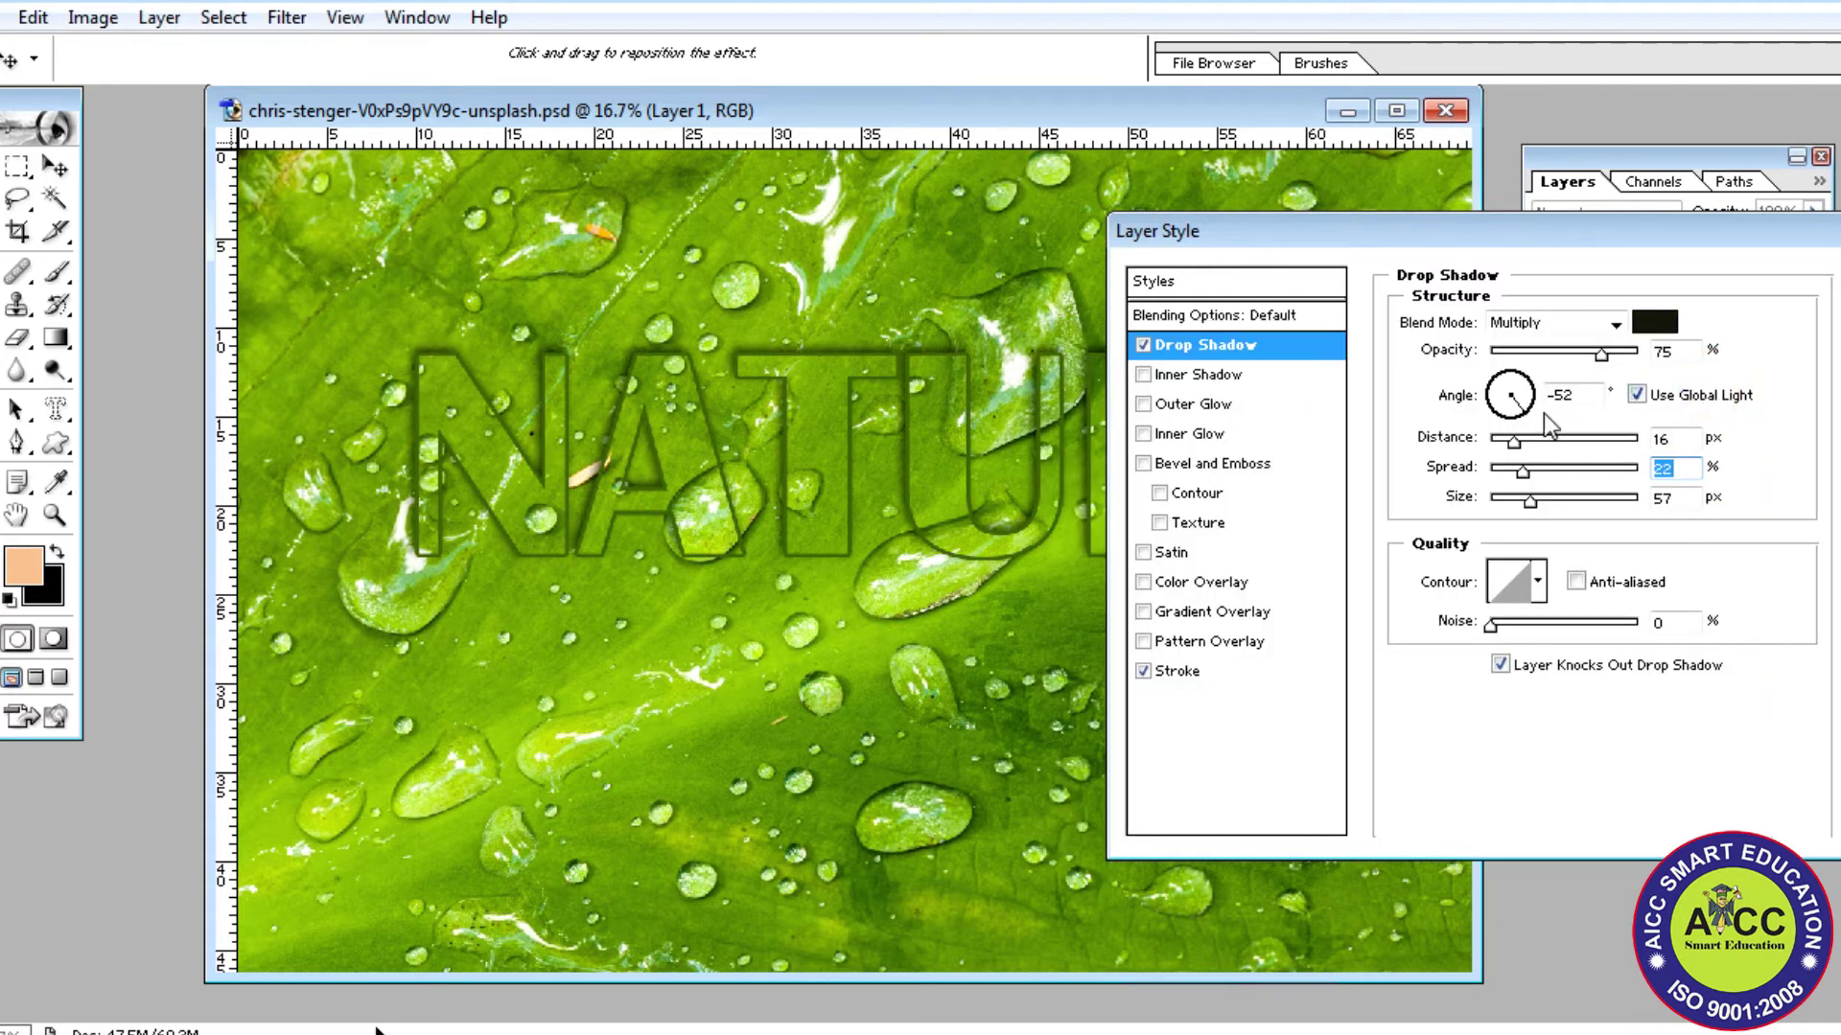
Step: Set the drop shadow distance to 26, size to 70 and spread to 36
{"action": "left_click", "coordinate": [1512, 441]}
{"action": "left_click_drag", "start_coordinate": [1513, 443], "coordinate": [1528, 439]}
{"action": "left_click", "coordinate": [1531, 508]}
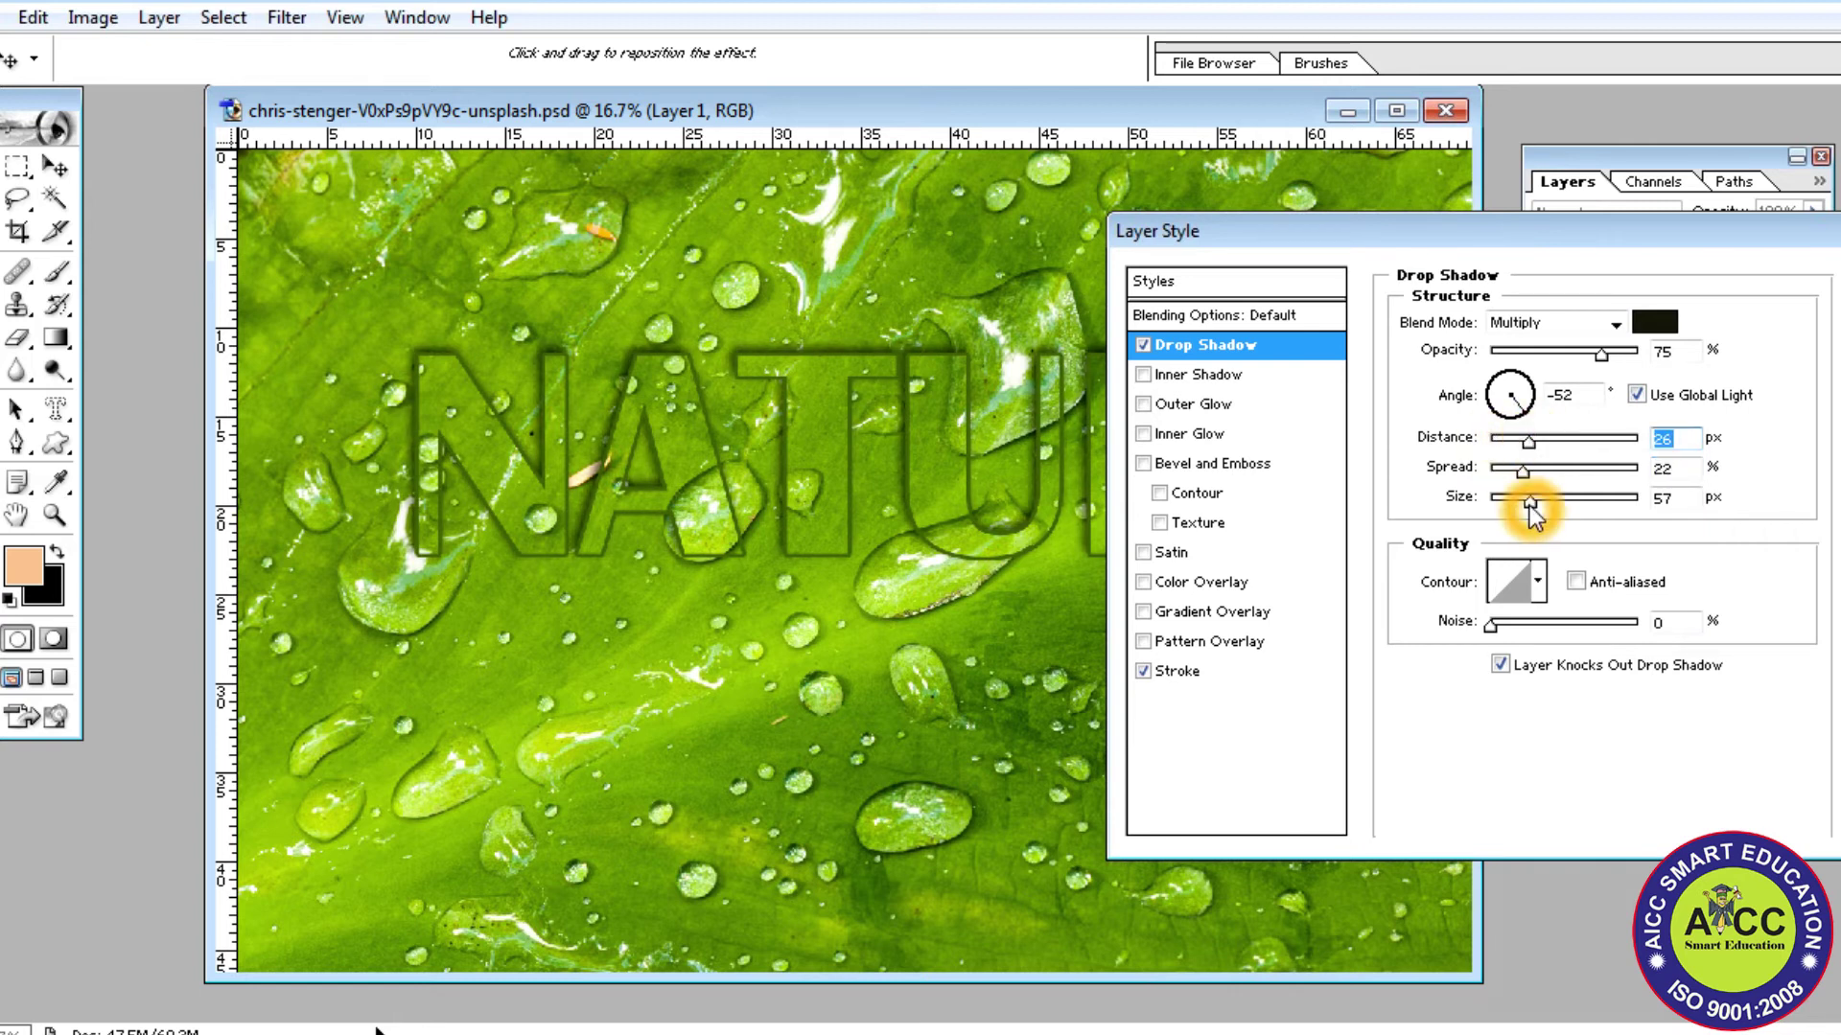
{"action": "left_click_drag", "start_coordinate": [1531, 509], "coordinate": [1539, 508]}
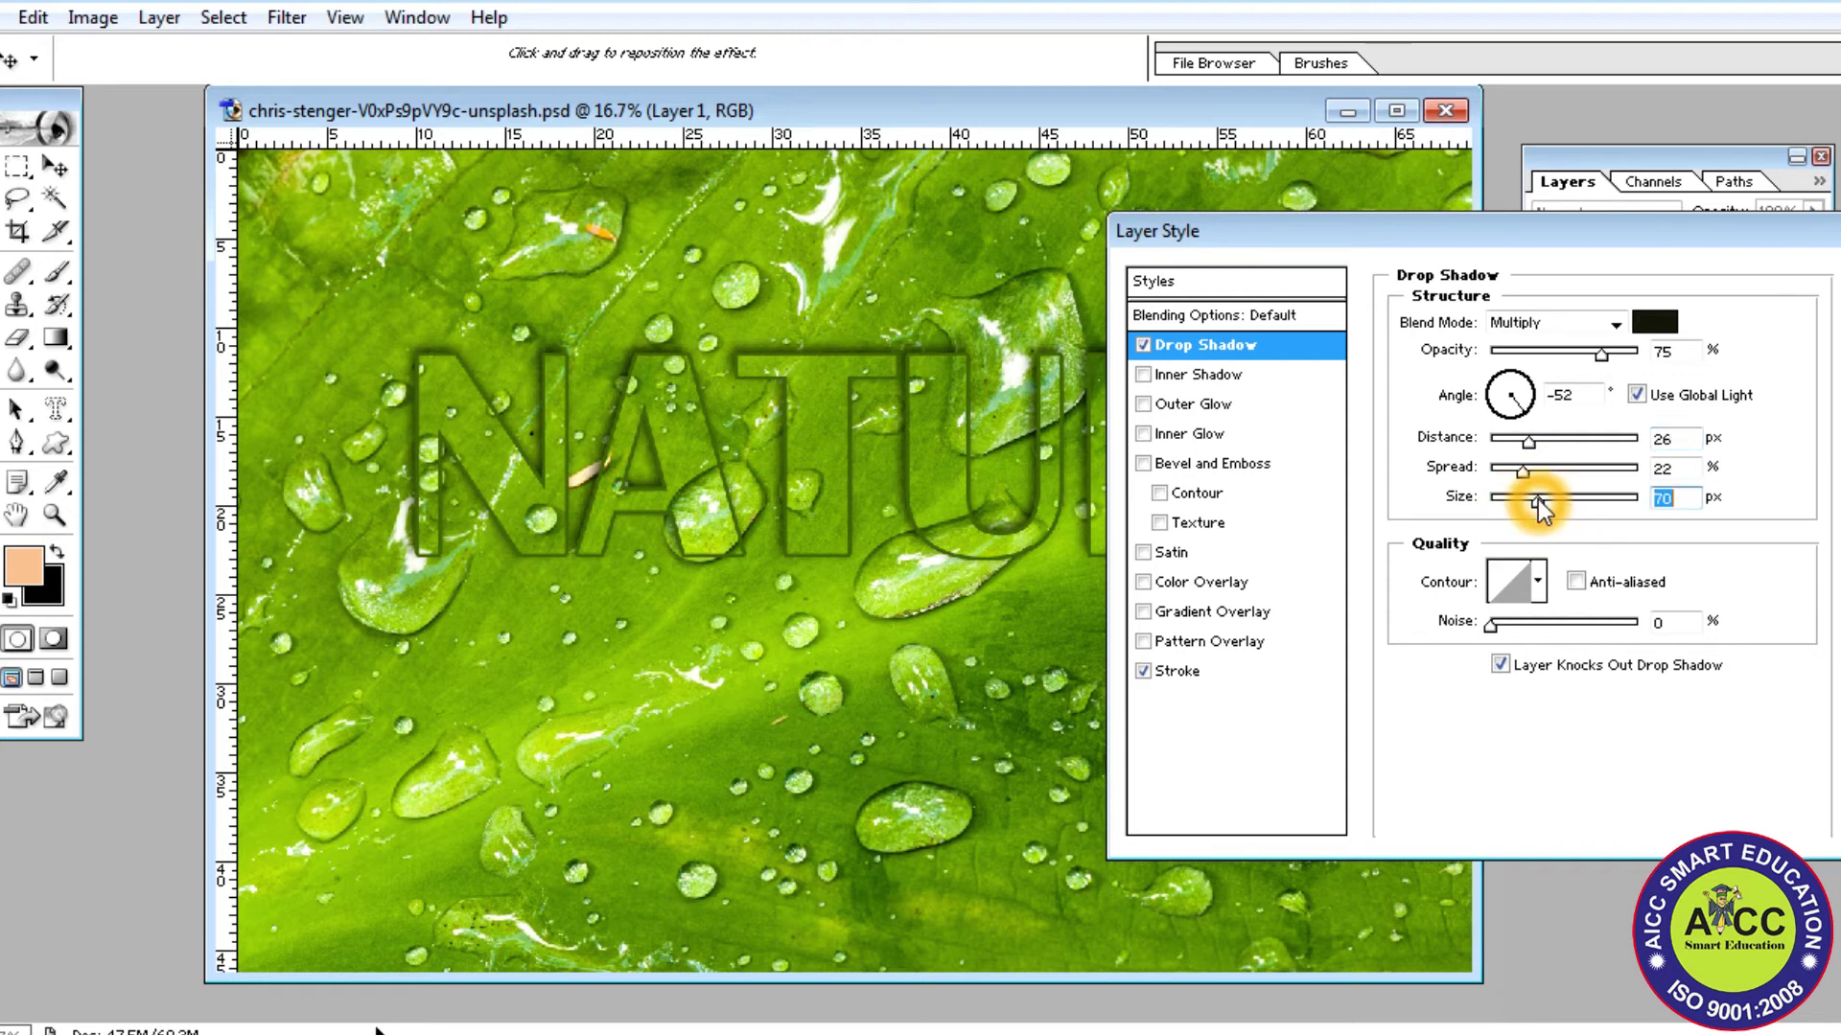
{"action": "mouse_move", "coordinate": [1524, 470]}
{"action": "left_mouse_down"}
{"action": "mouse_move", "coordinate": [1576, 458]}
{"action": "mouse_move", "coordinate": [1543, 469]}
{"action": "left_mouse_up"}
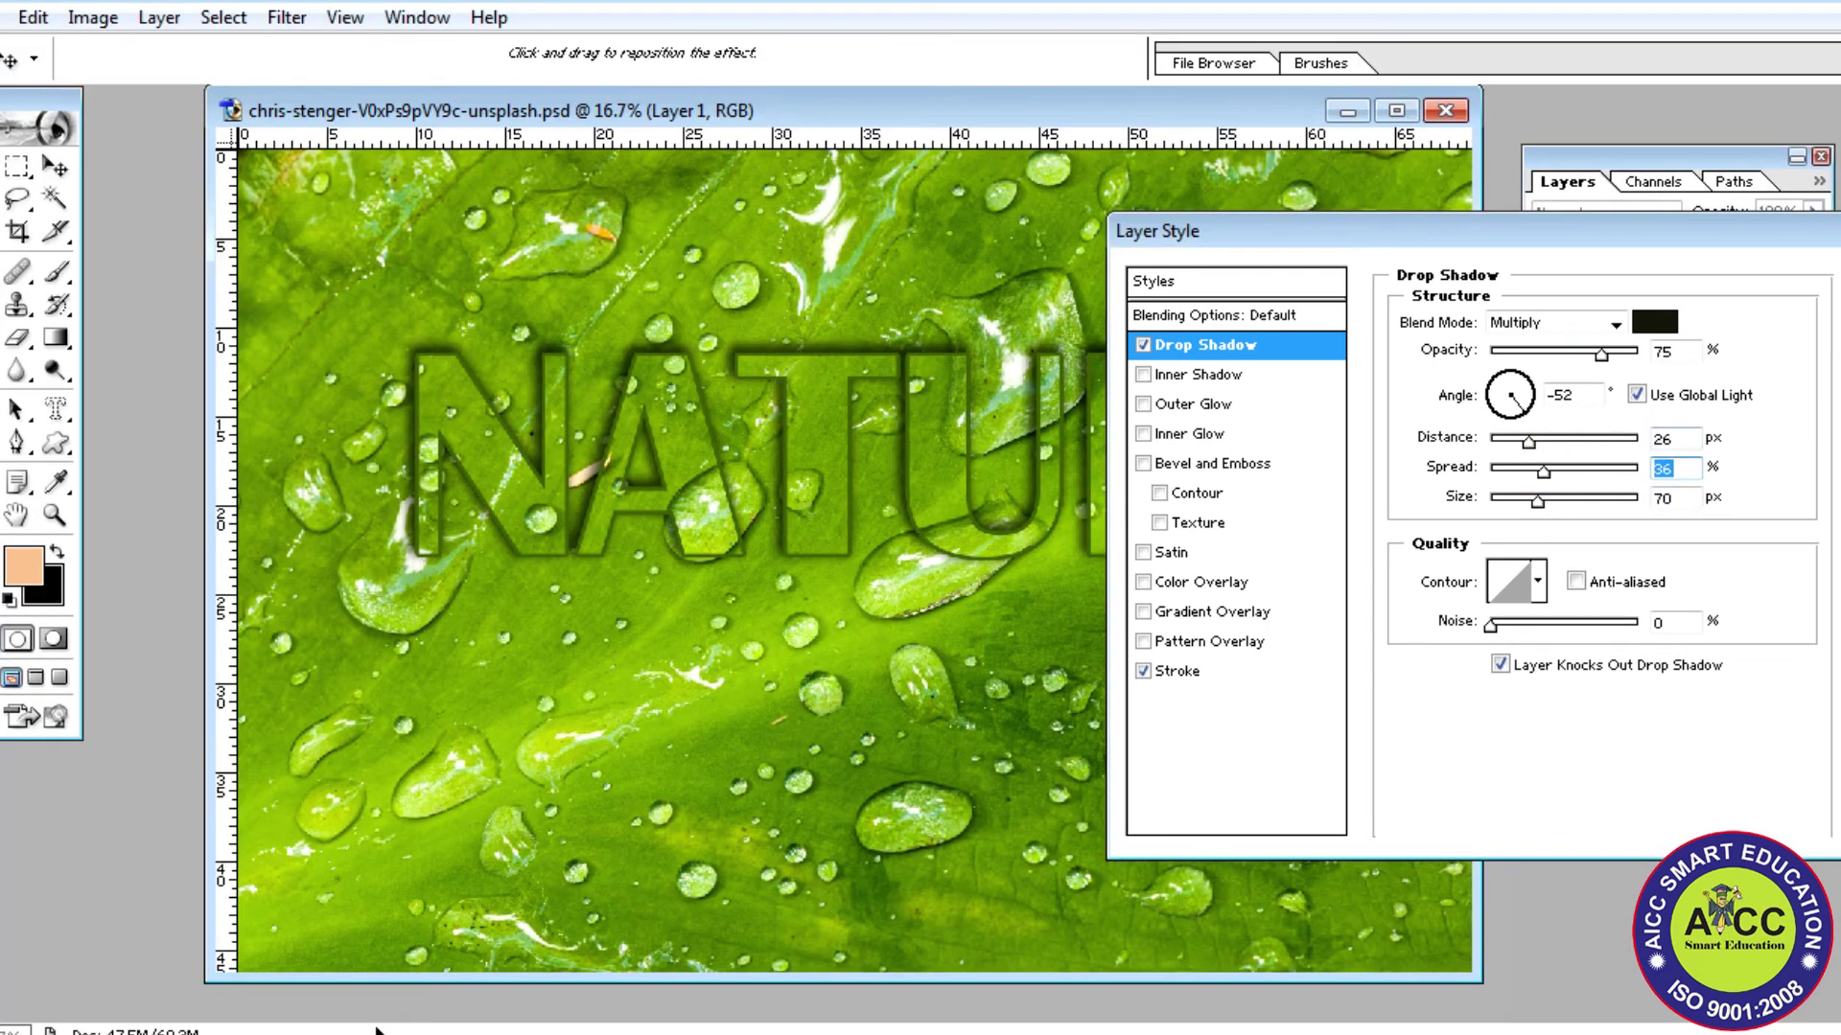
Step: Add a yellow, enlarged inner shadow to NATURE and apply all the layer effects
{"action": "left_click", "coordinate": [1194, 375]}
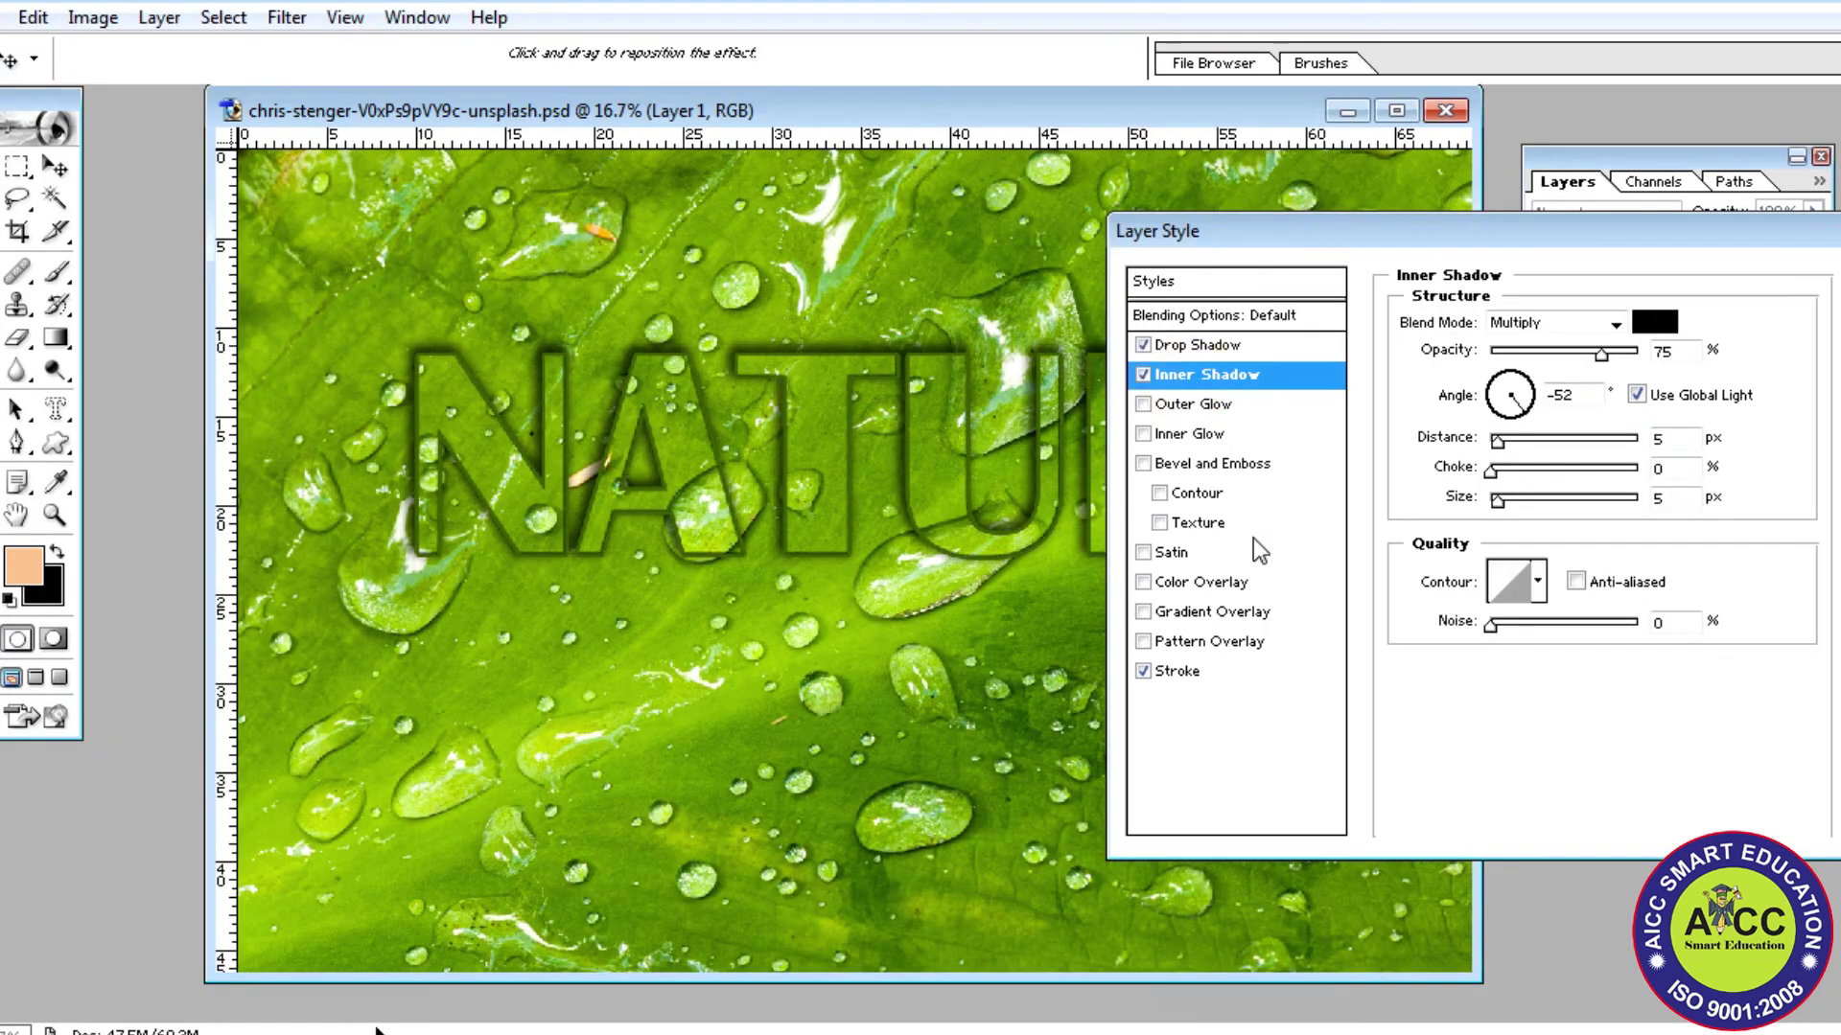
{"action": "left_click", "coordinate": [1653, 320]}
{"action": "left_click", "coordinate": [594, 739]}
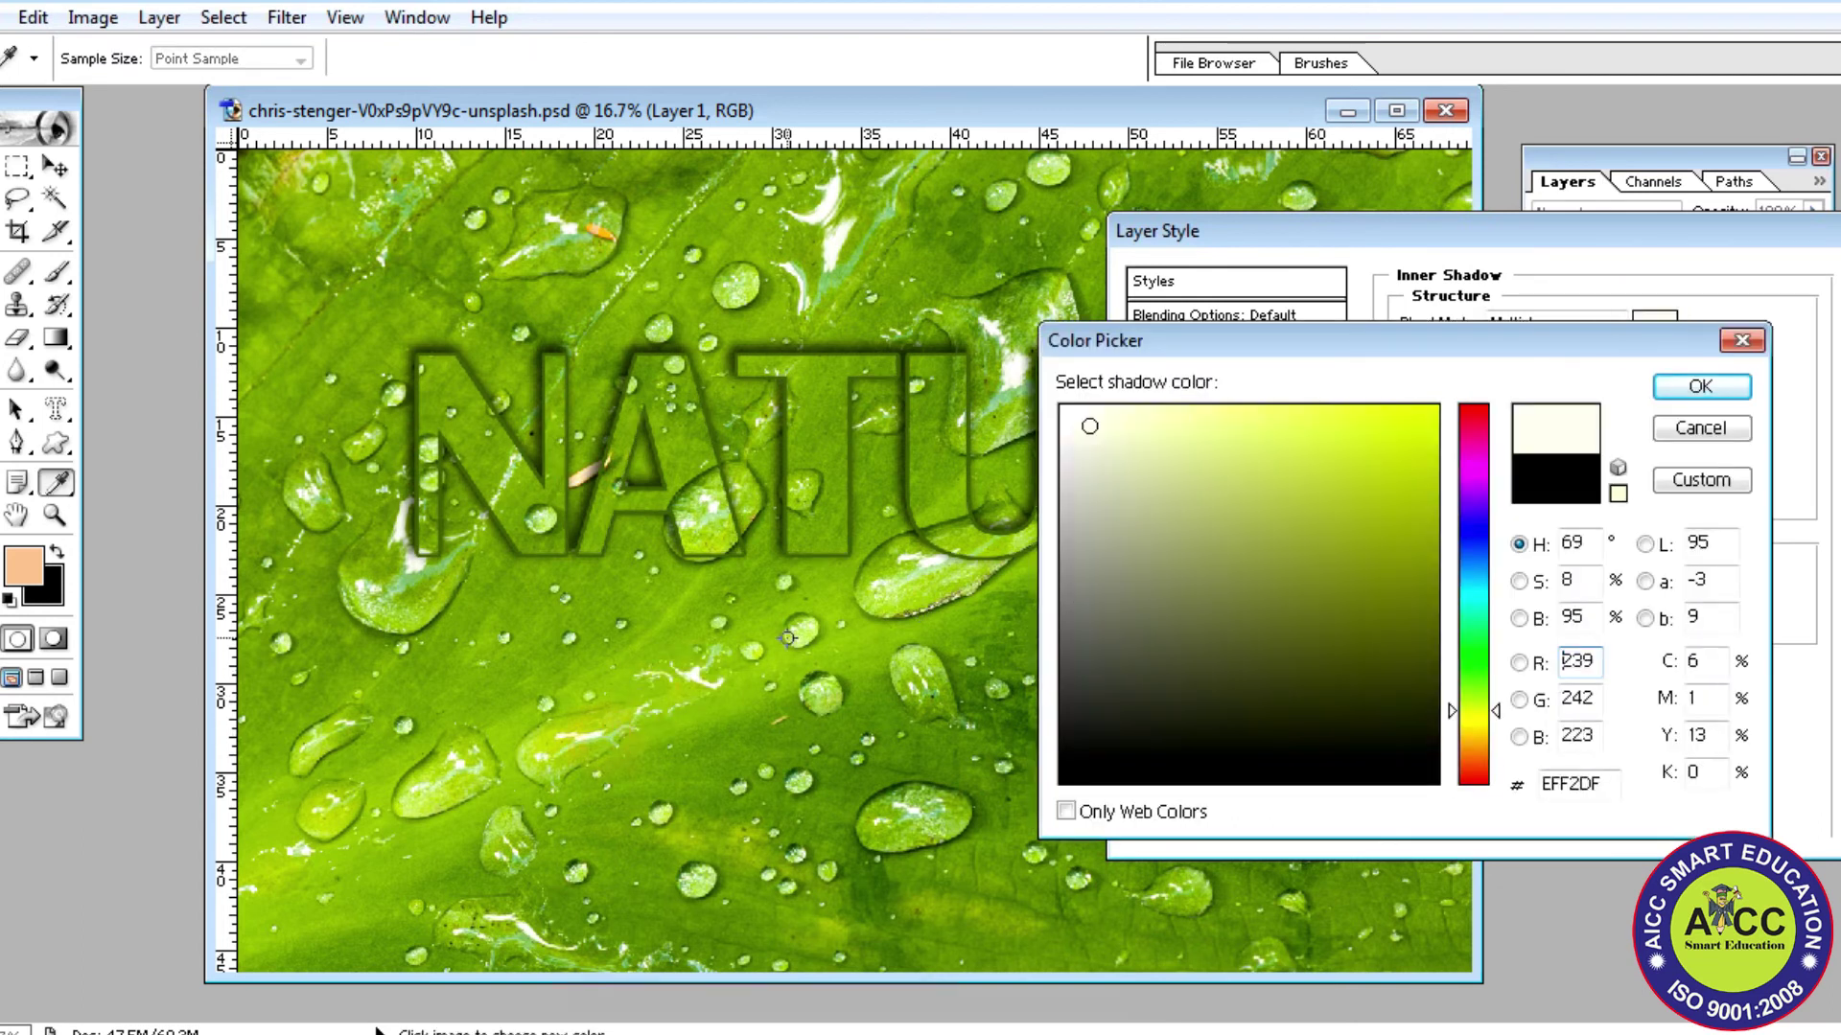
{"action": "left_click", "coordinate": [1387, 419]}
{"action": "left_click", "coordinate": [1697, 383]}
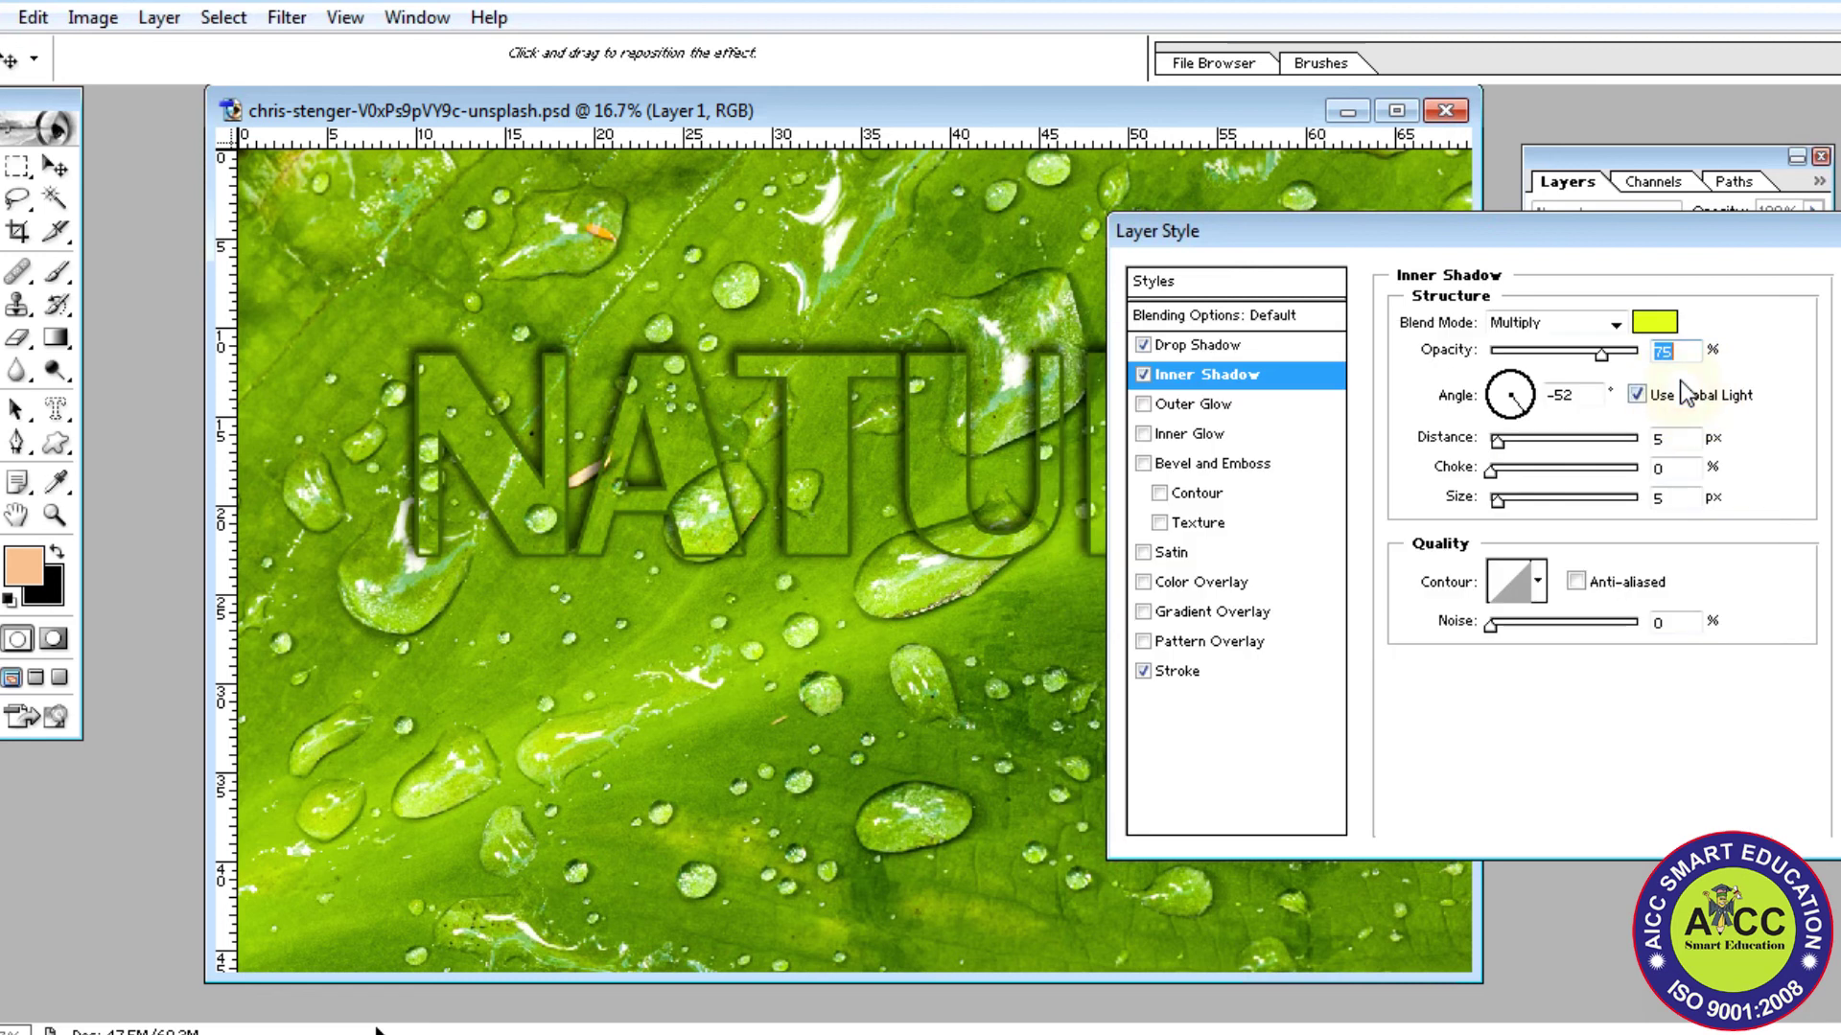
{"action": "left_click_drag", "start_coordinate": [1498, 504], "coordinate": [1526, 497]}
{"action": "key", "text": "Return"}
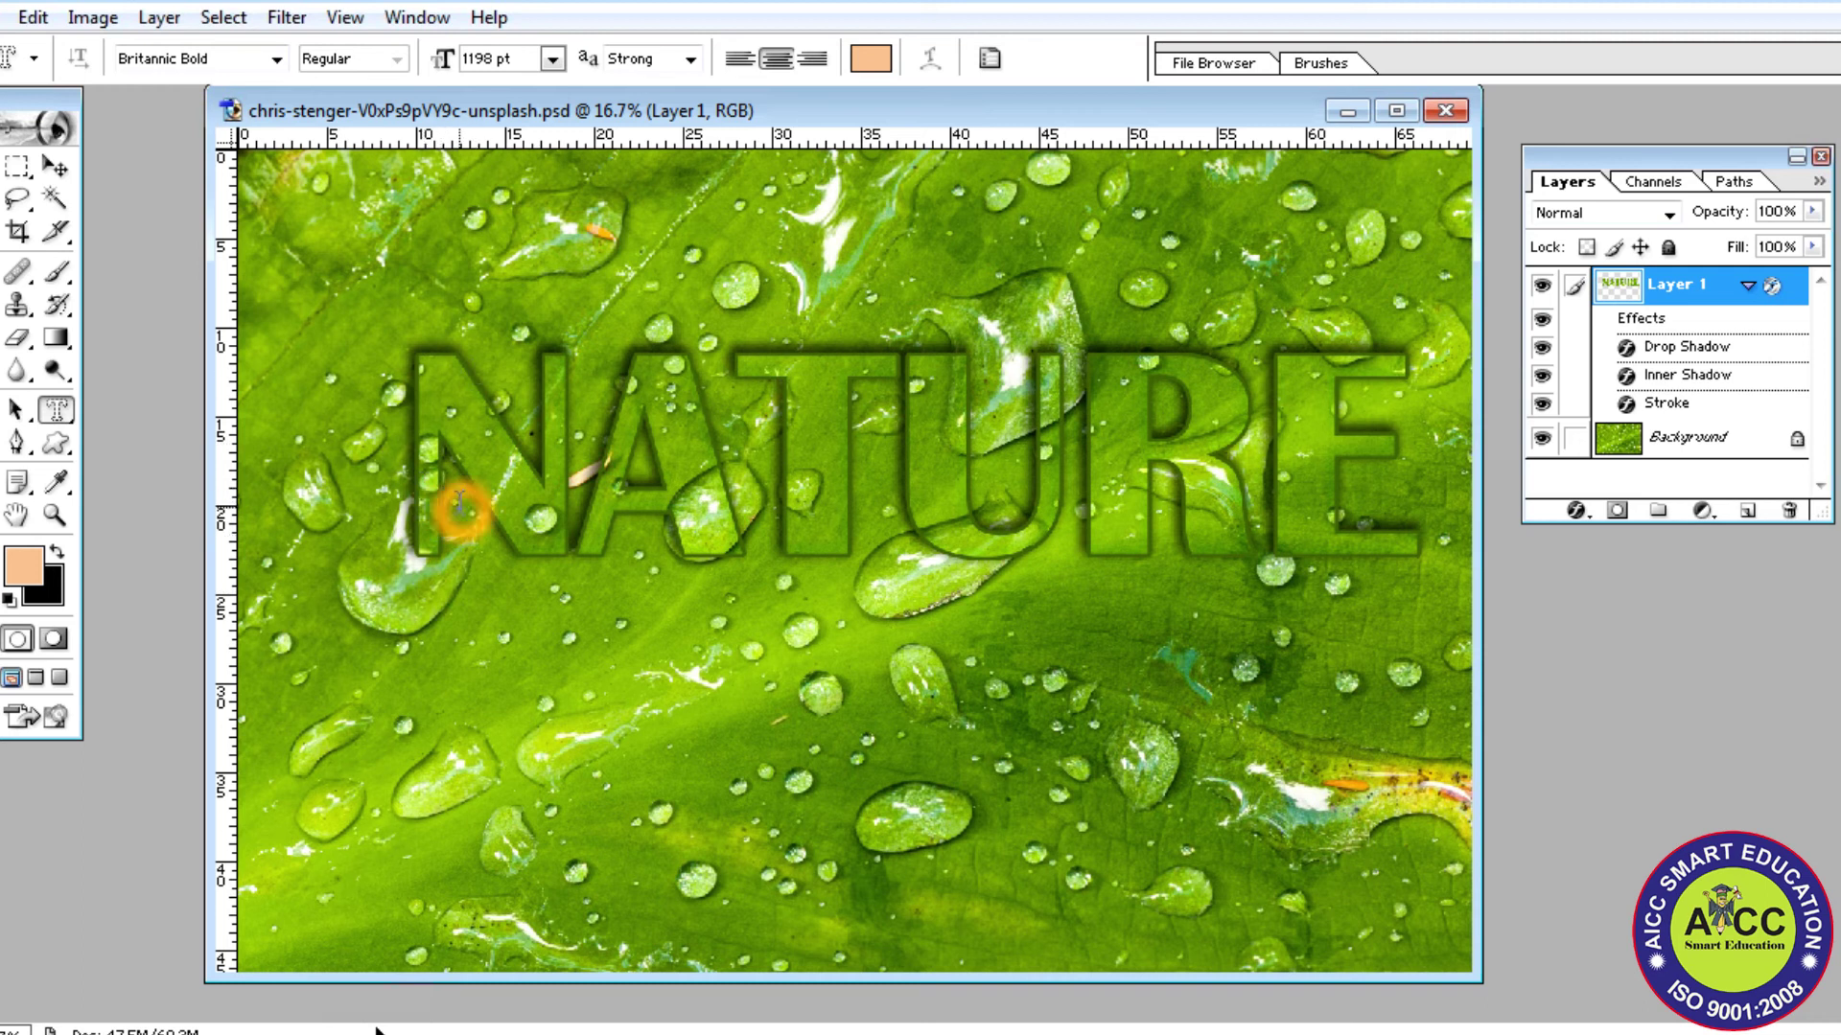
Step: Create Layer 2 just above Background and fill it with black
{"action": "left_click", "coordinate": [1671, 445]}
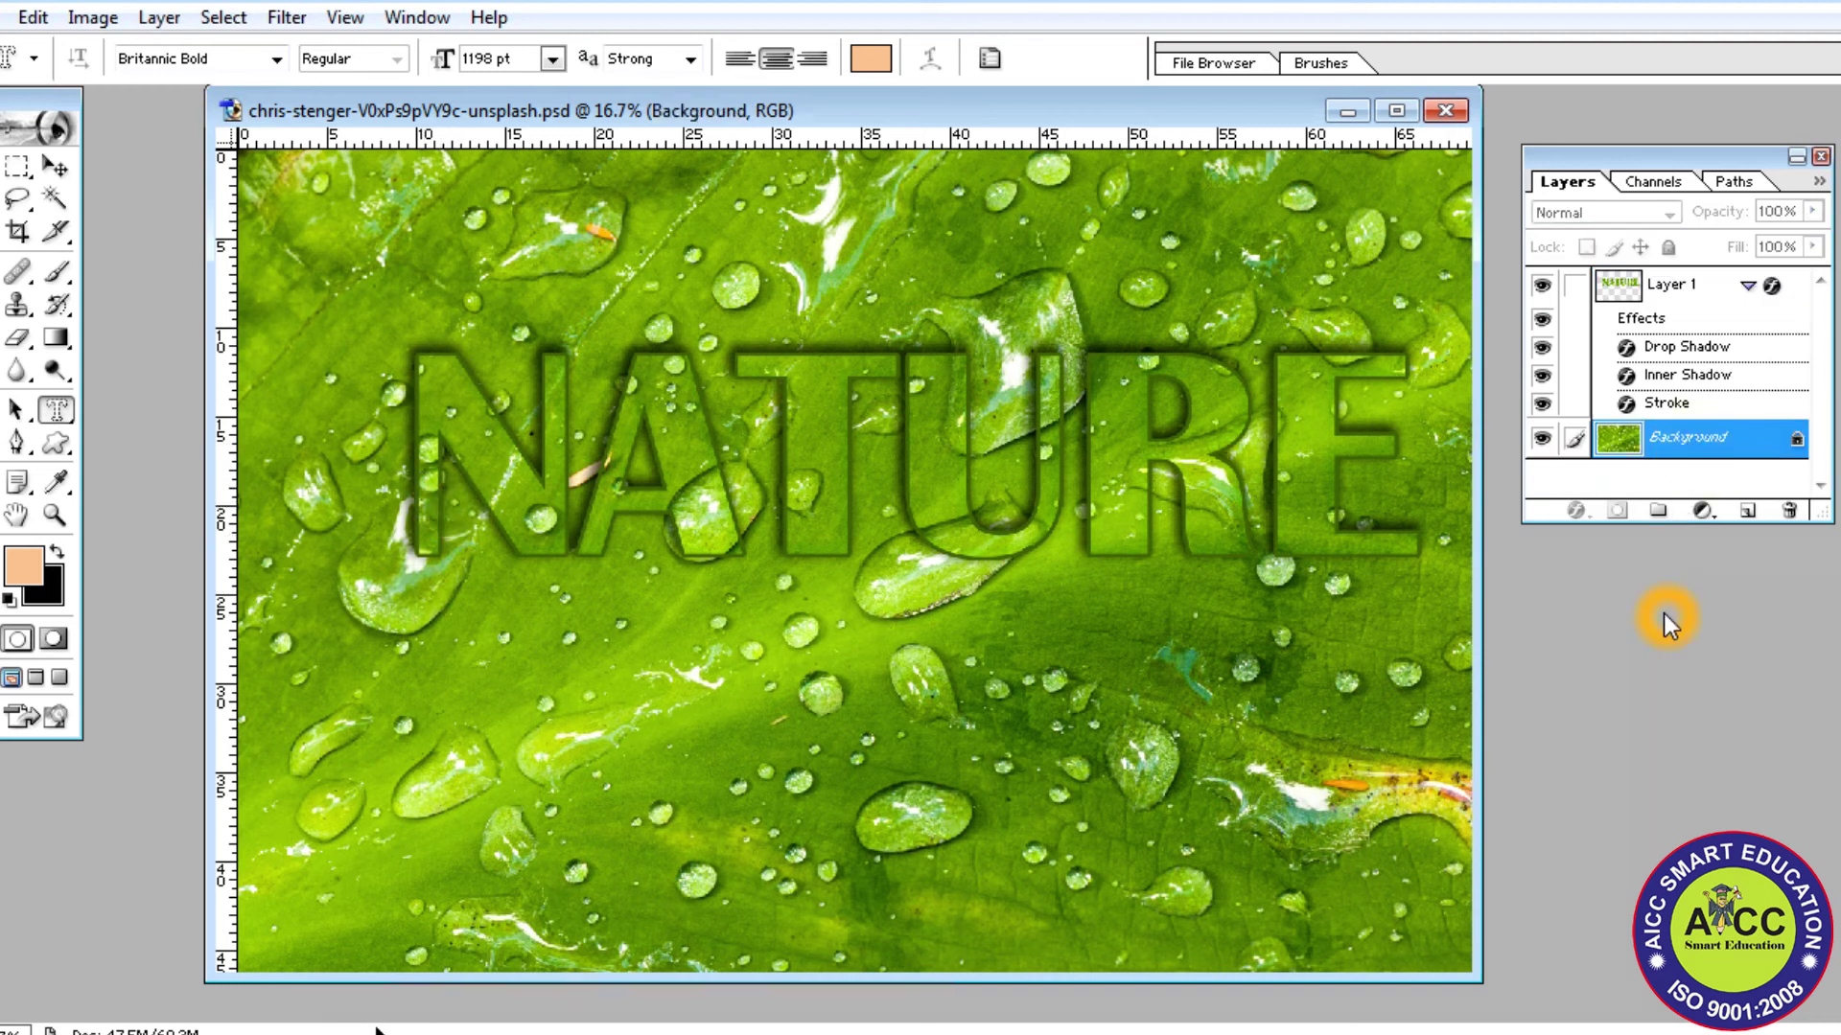
{"action": "left_click", "coordinate": [1739, 515]}
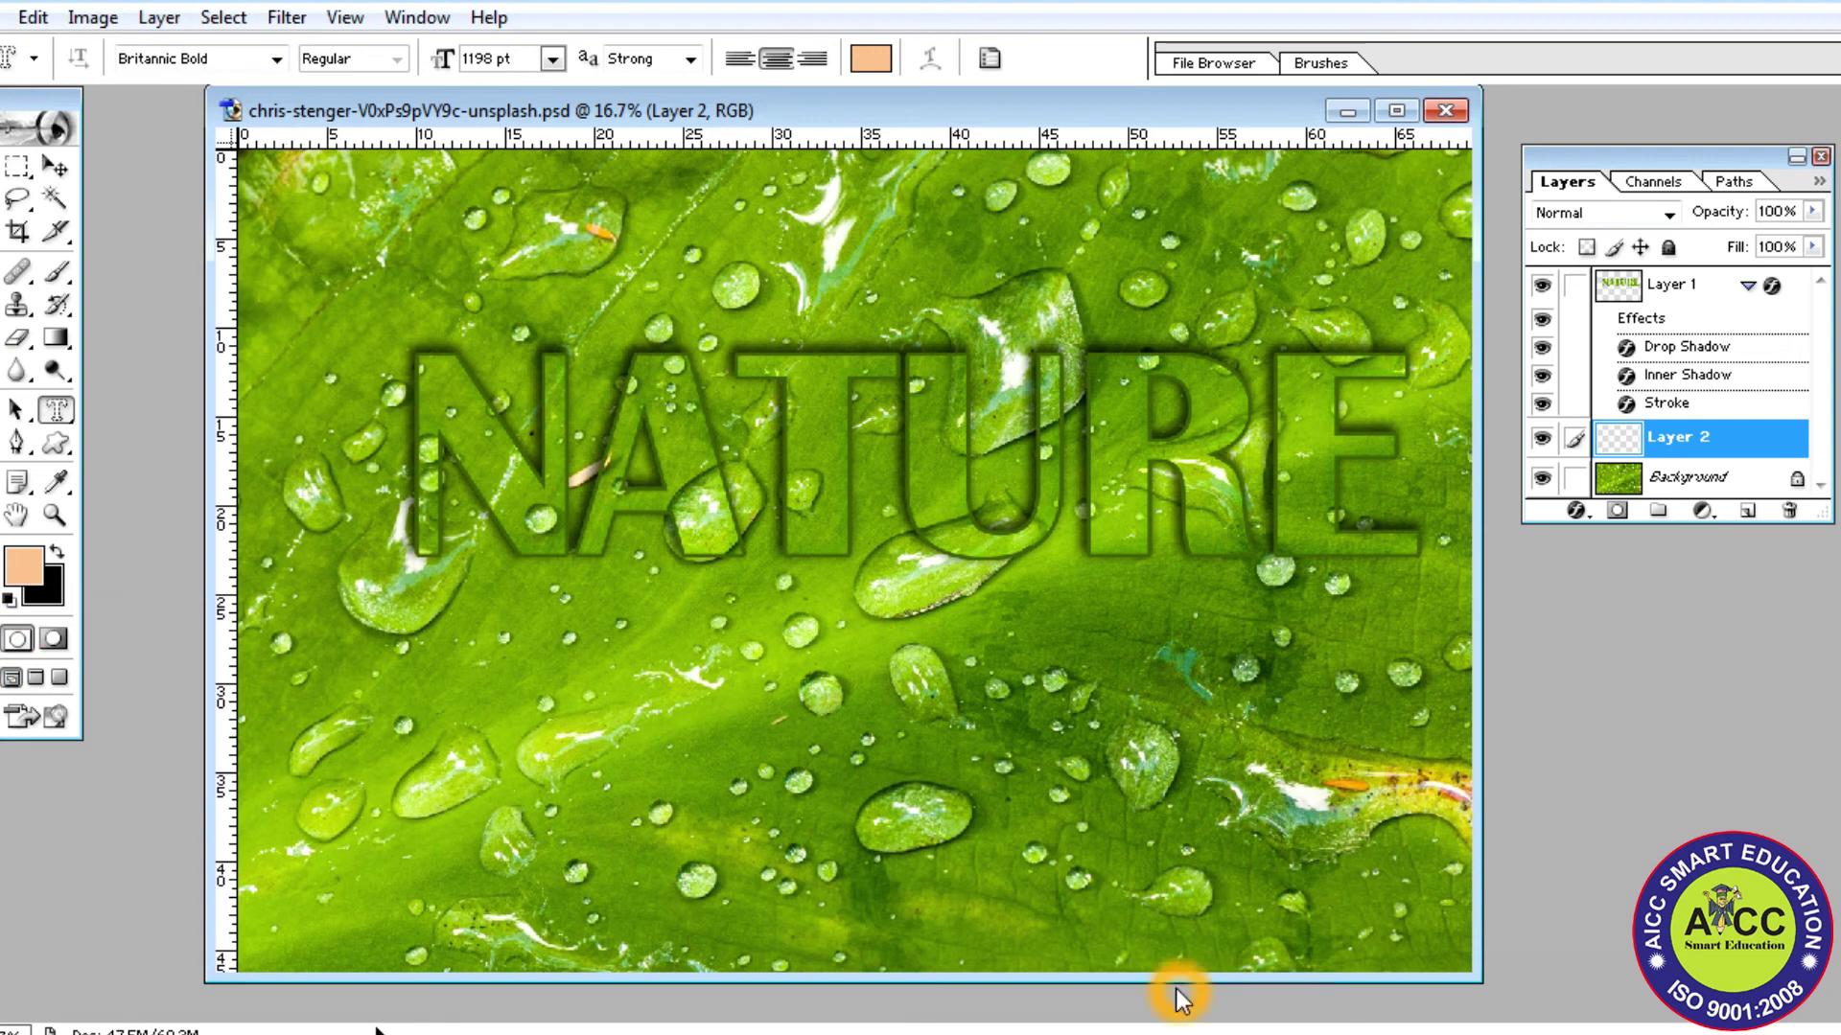
{"action": "key", "text": "ctrl+BackSpace"}
{"action": "left_click", "coordinate": [1013, 954]}
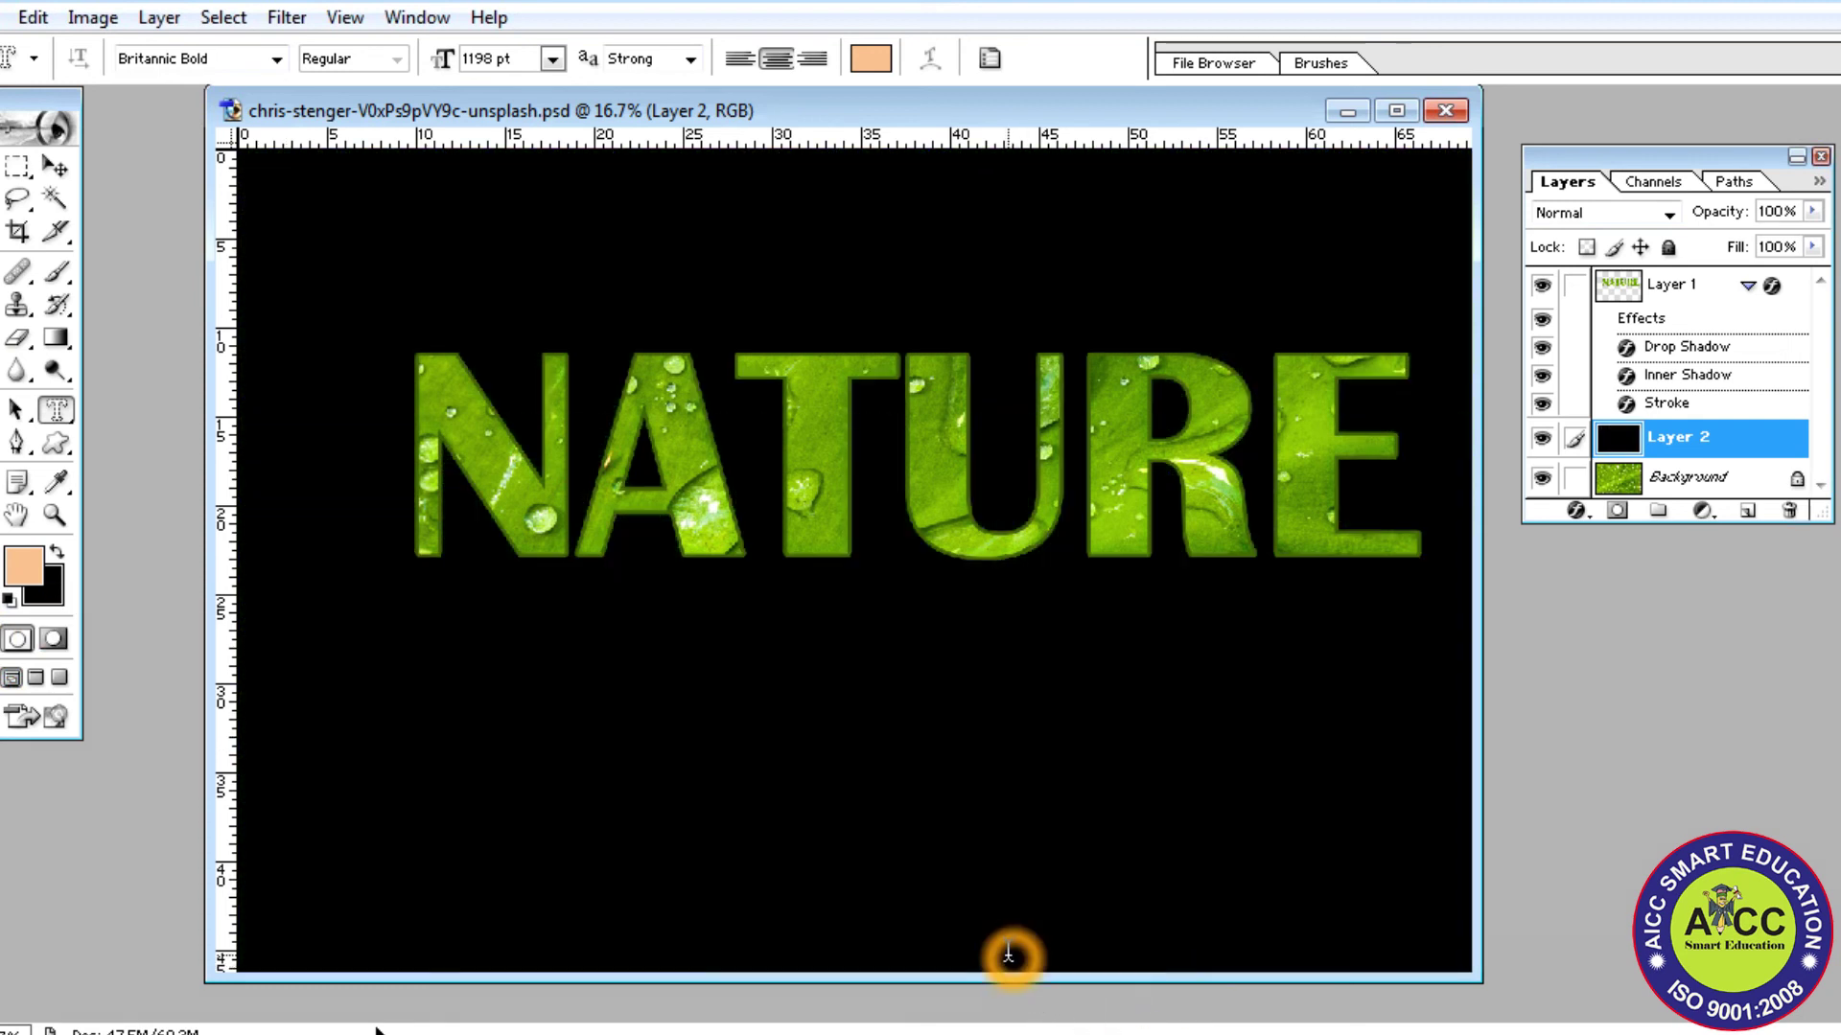